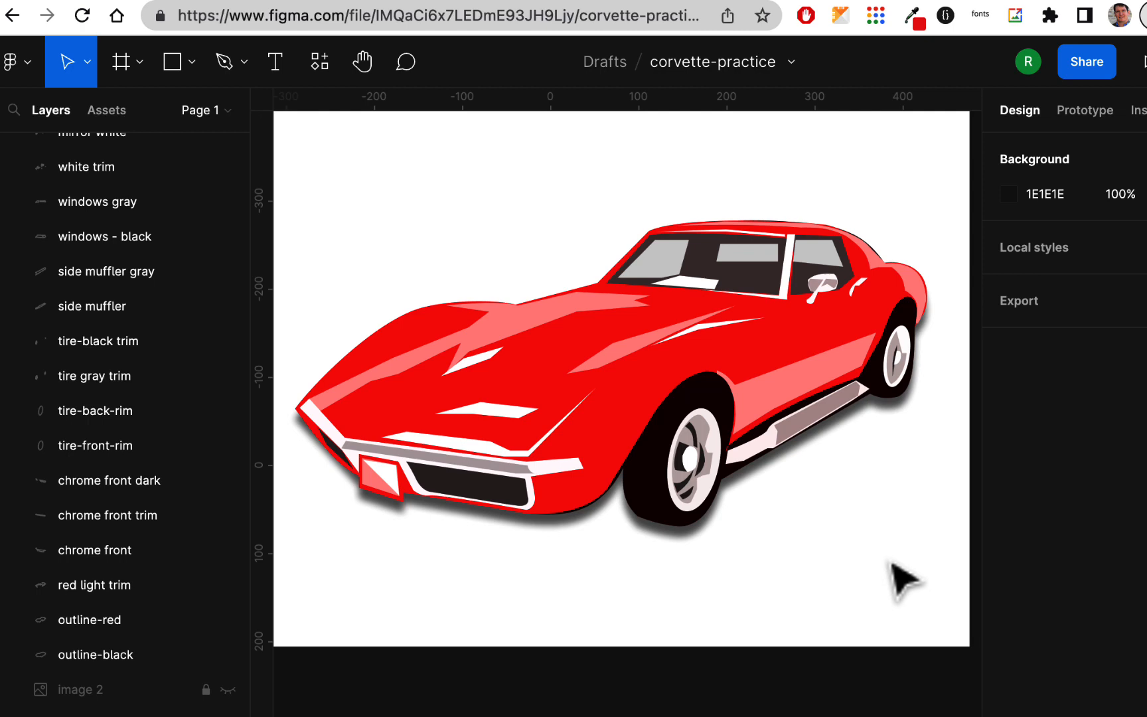
- Switch to the Corvette photo in Photopea and restore its Posterize state from the history
click(844, 1)
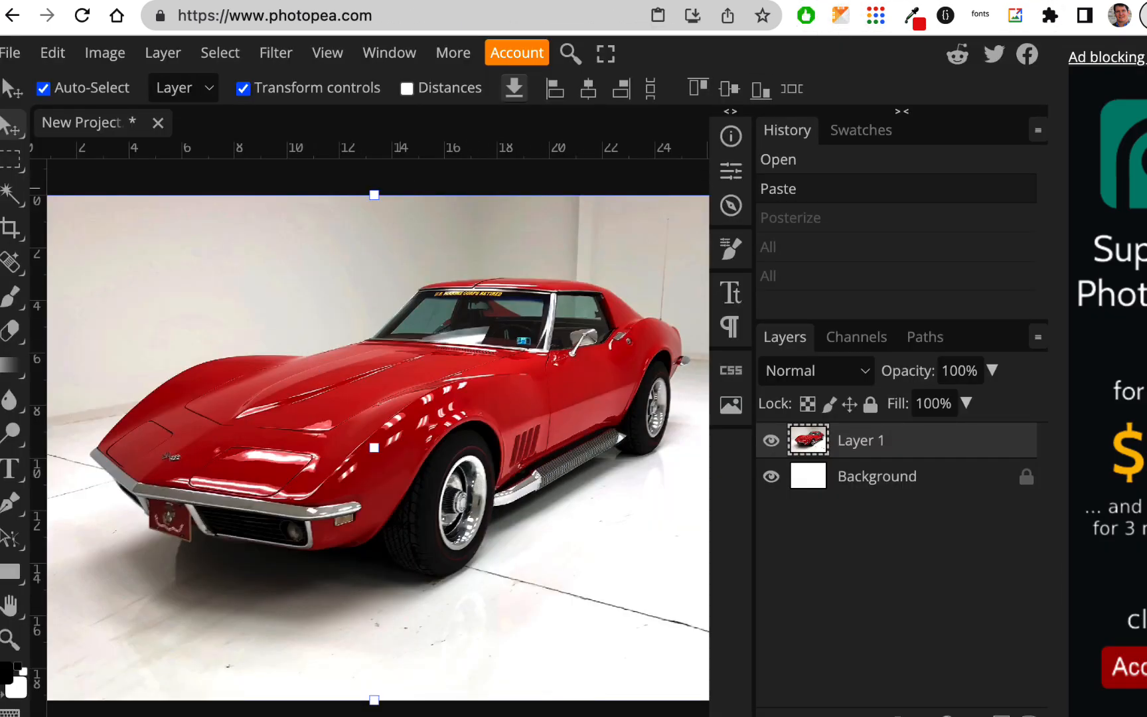
click(671, 1)
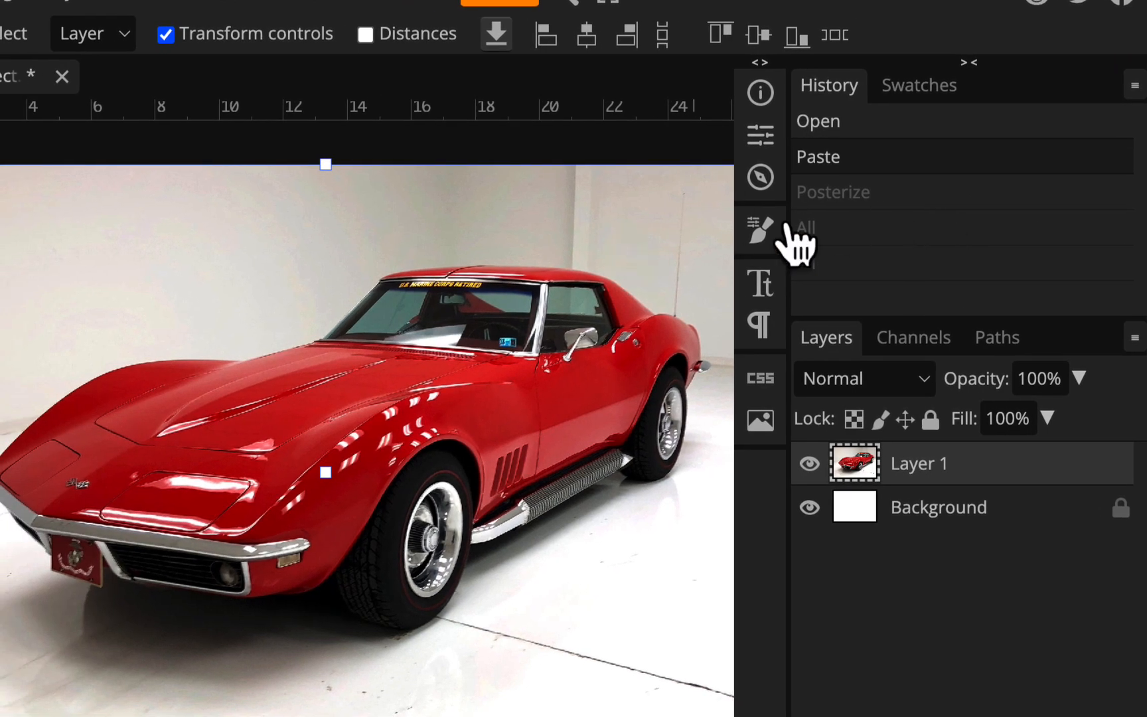
click(904, 192)
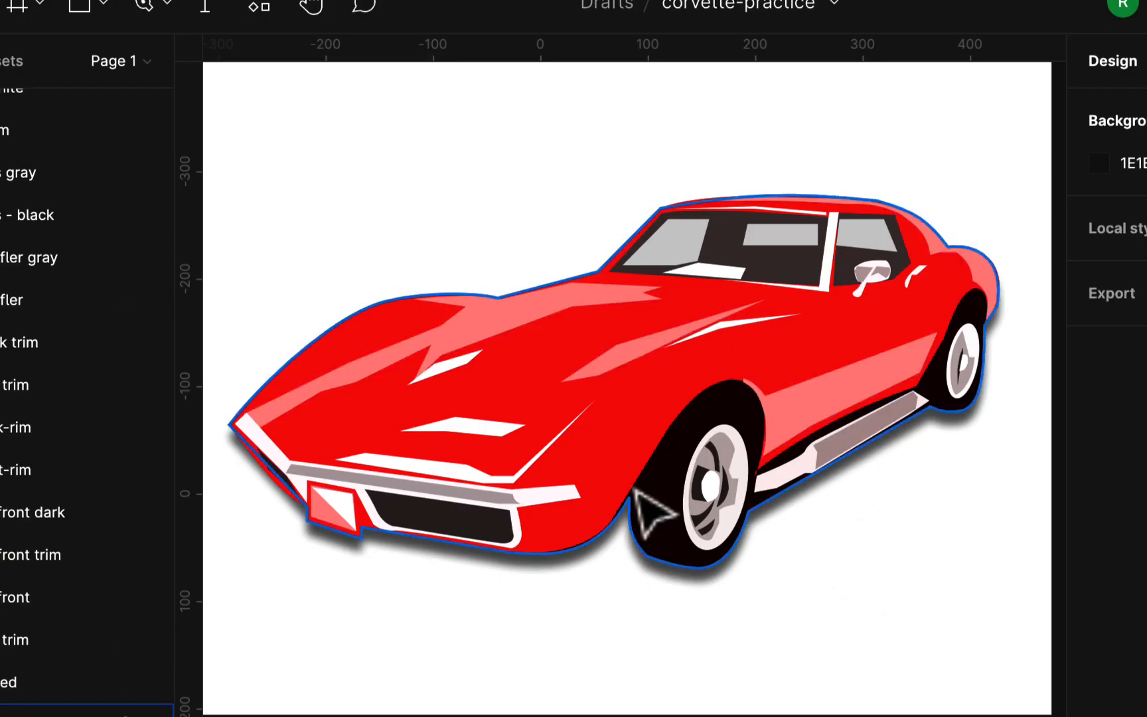
- Hide the mirror gray, mirror white, white trim, windows gray and windows - black layers of the Corvette illustration
scroll(123, 312, up, 3)
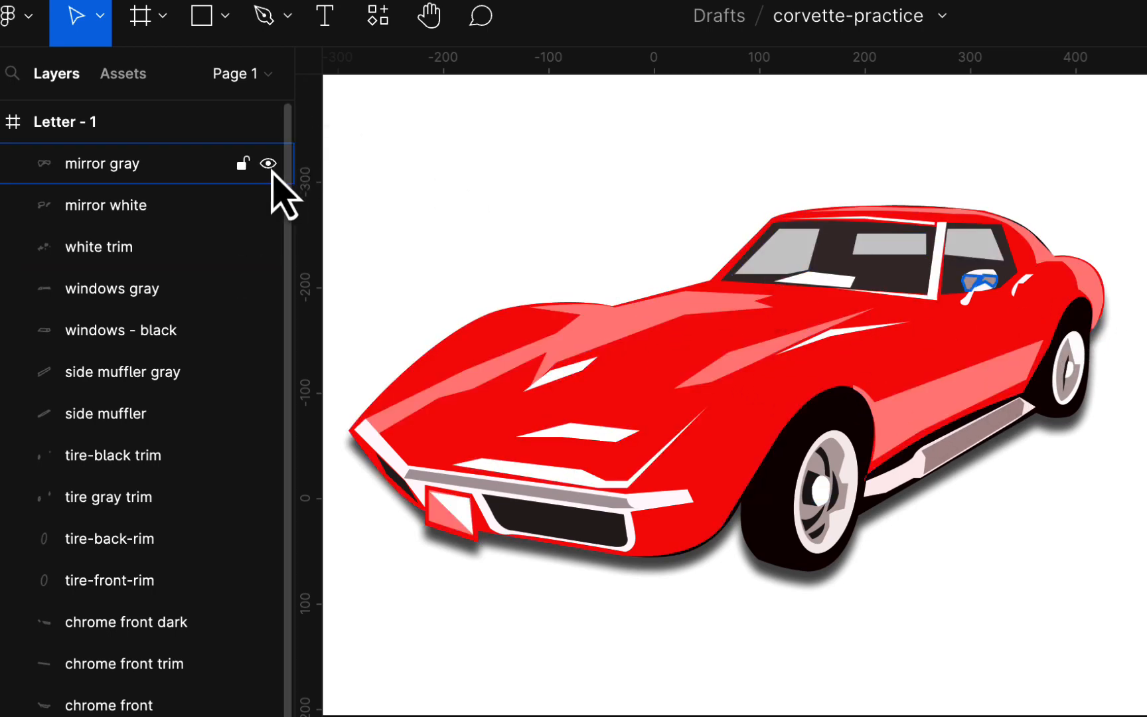
click(268, 163)
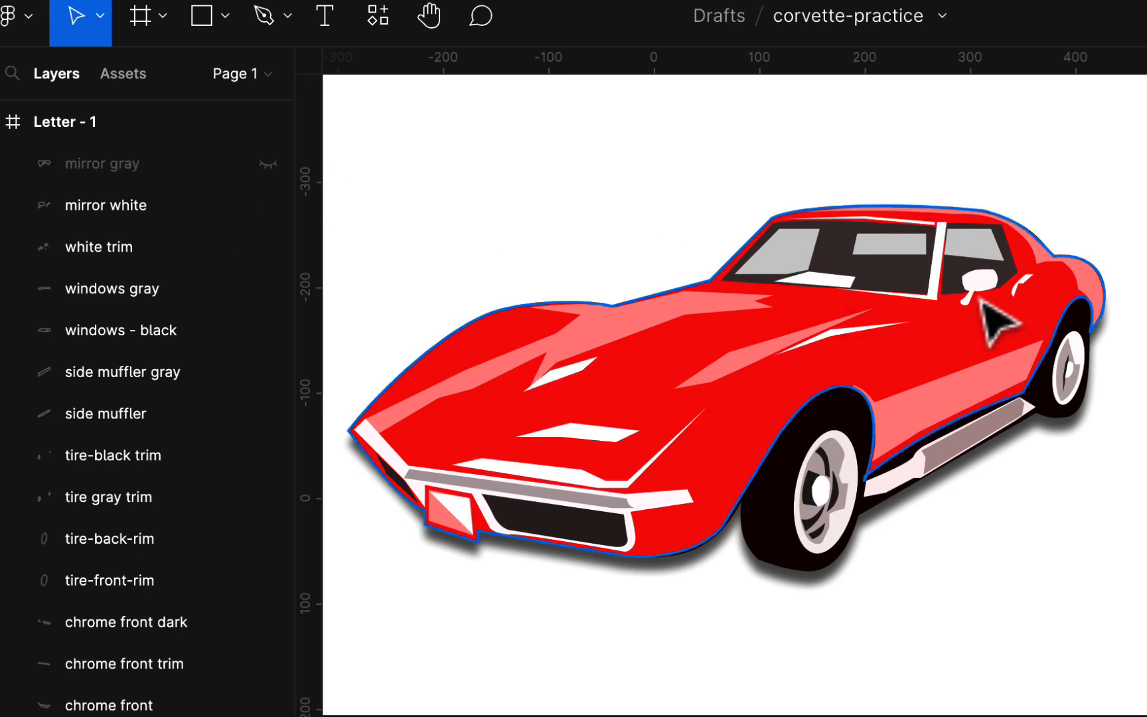
click(268, 205)
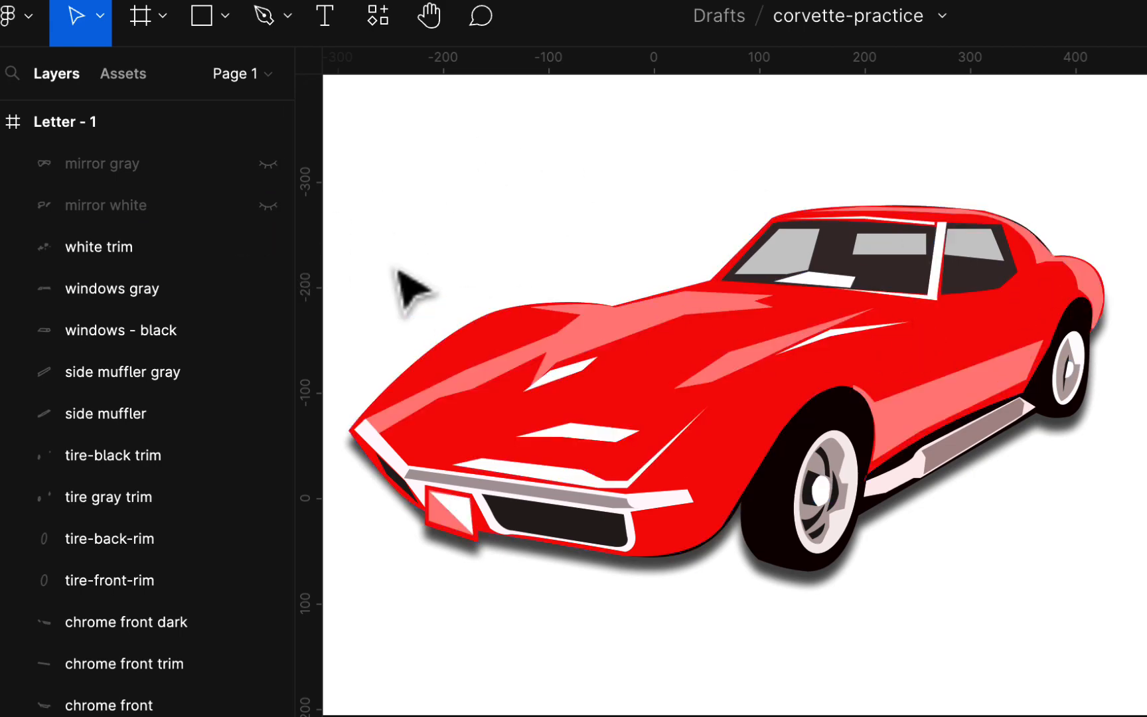
click(268, 247)
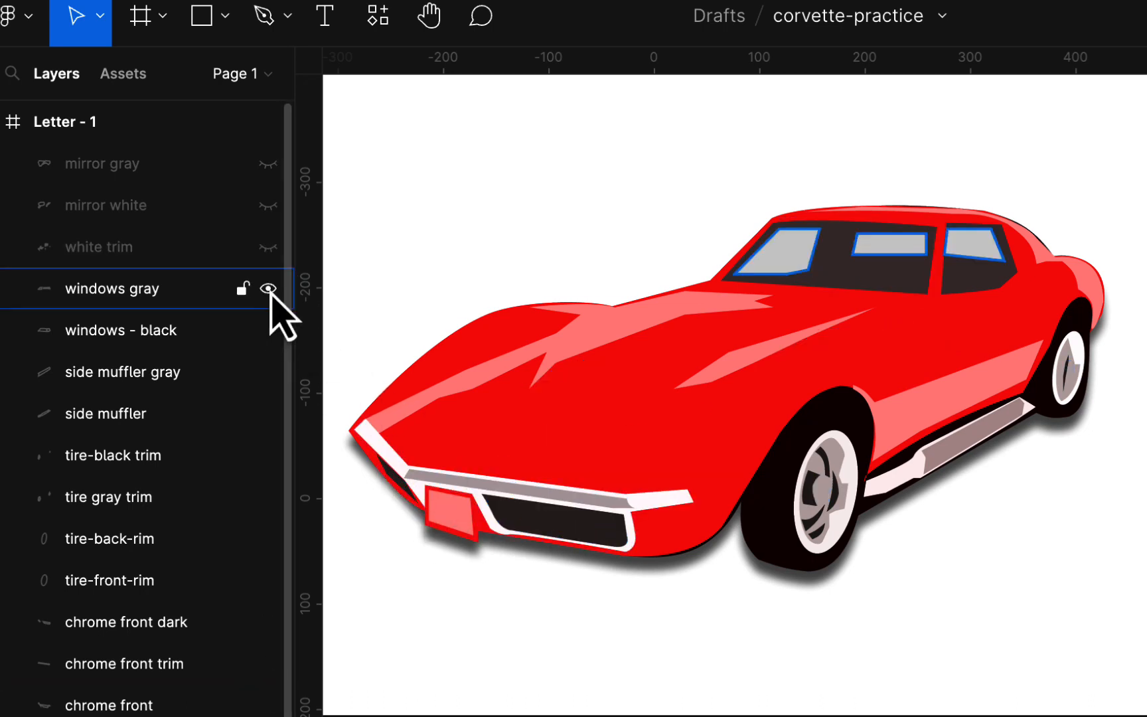
click(269, 289)
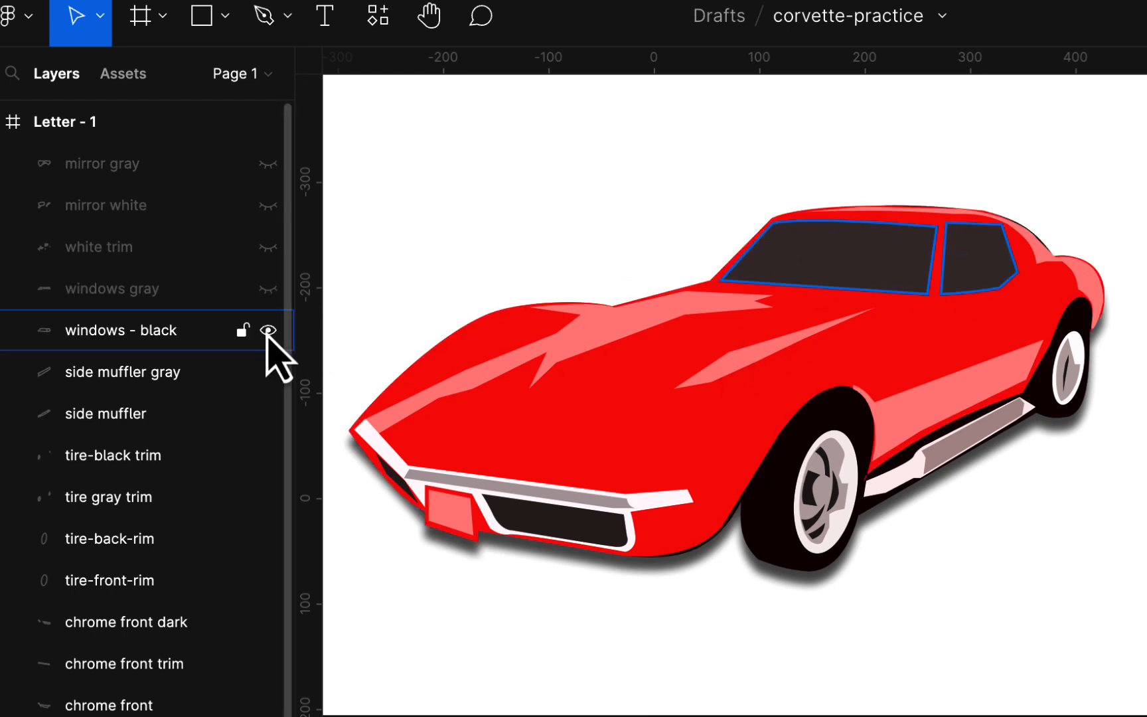
click(269, 331)
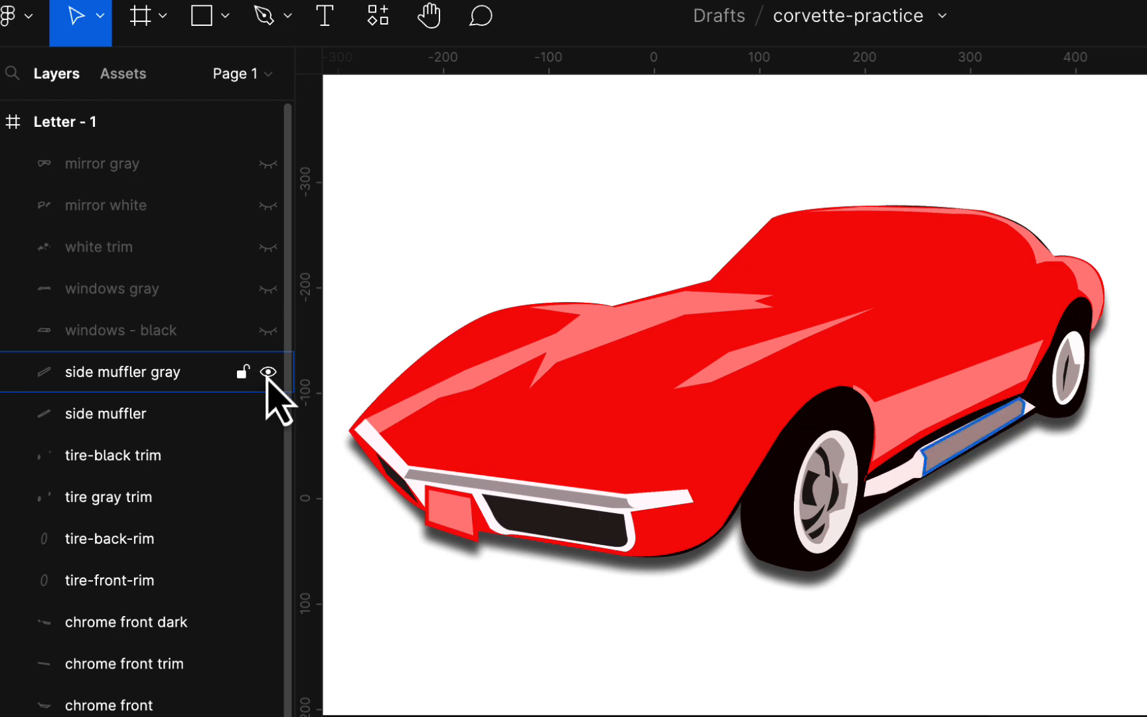
- Hide the side muffler gray, side muffler, tire-black trim, tire gray trim, tire-back-rim and tire-front-rim layers
click(268, 372)
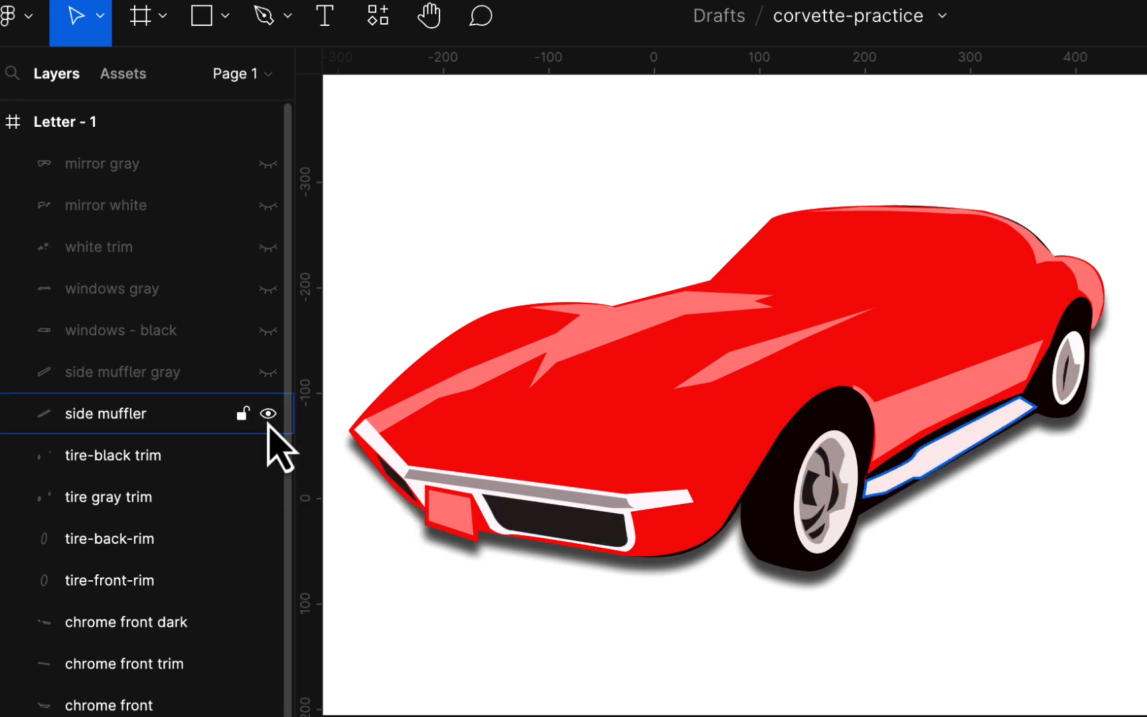
click(268, 413)
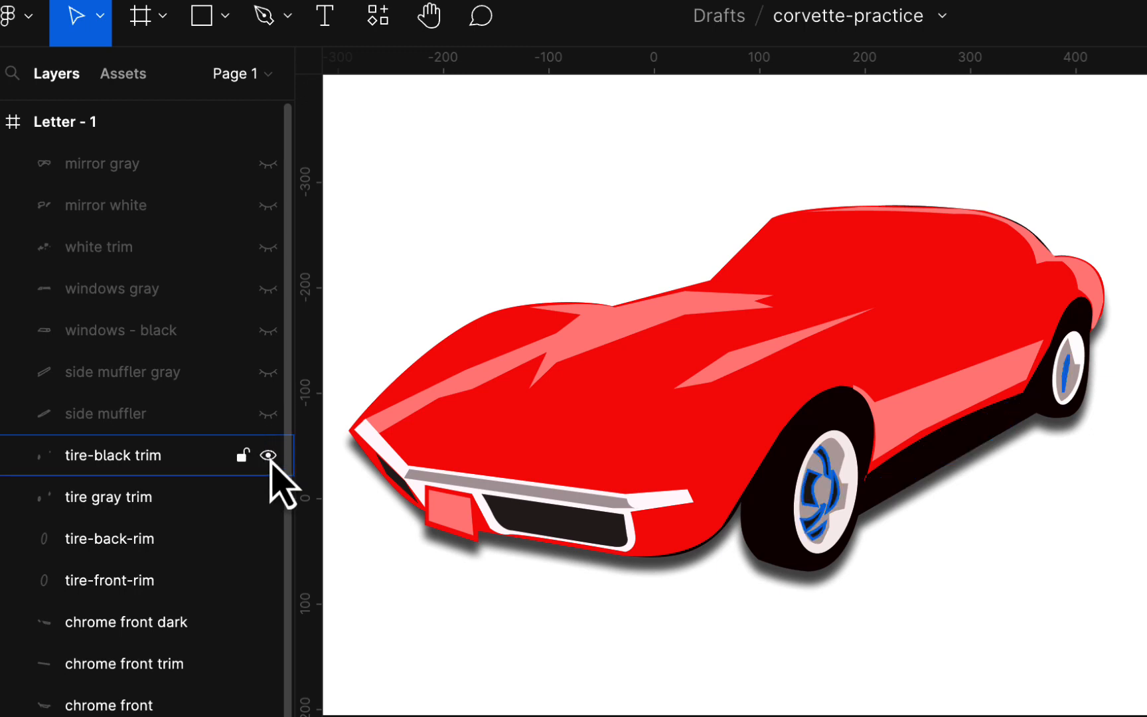
click(268, 456)
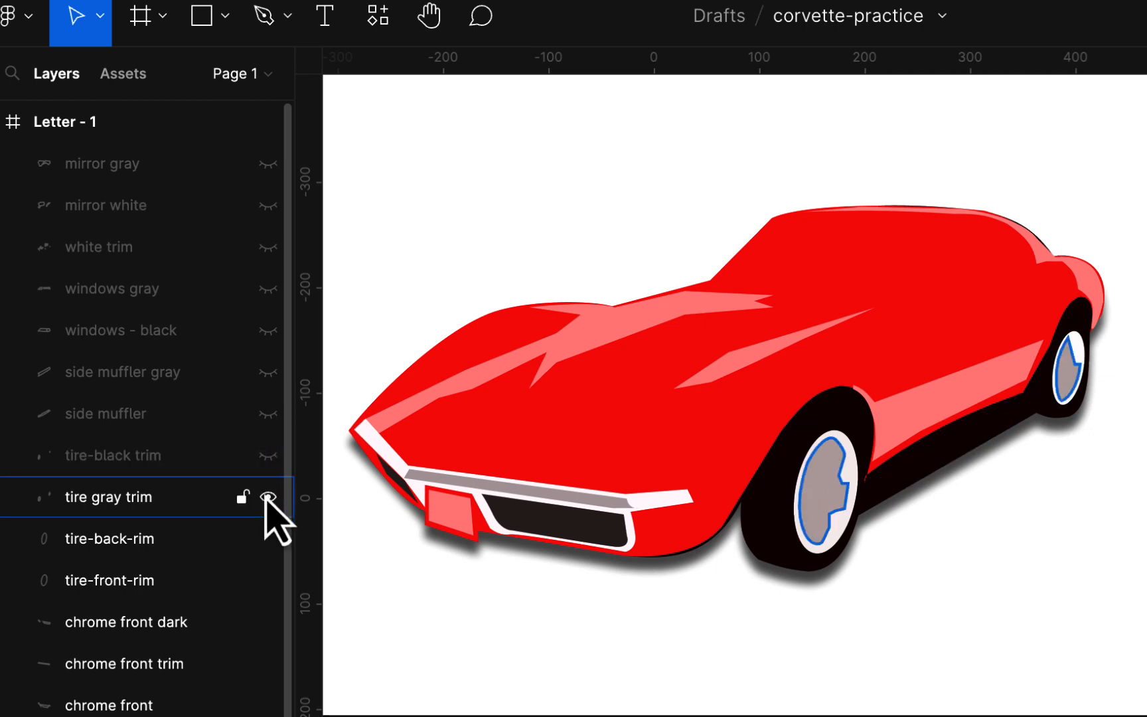
click(268, 497)
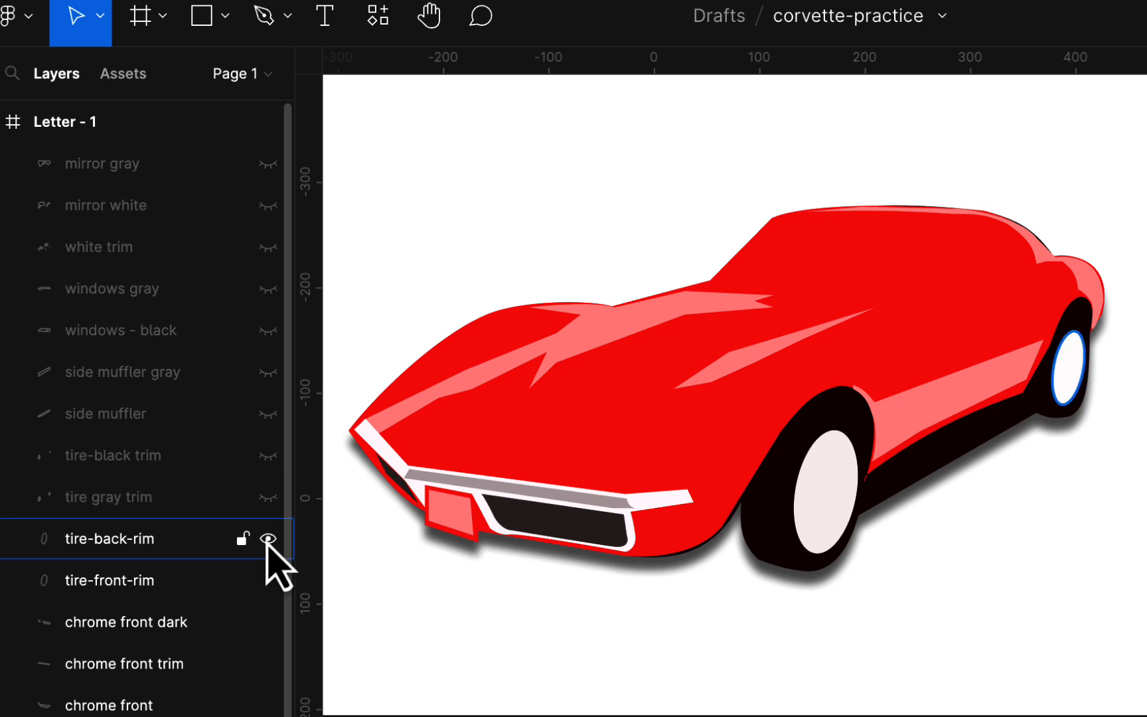
click(268, 539)
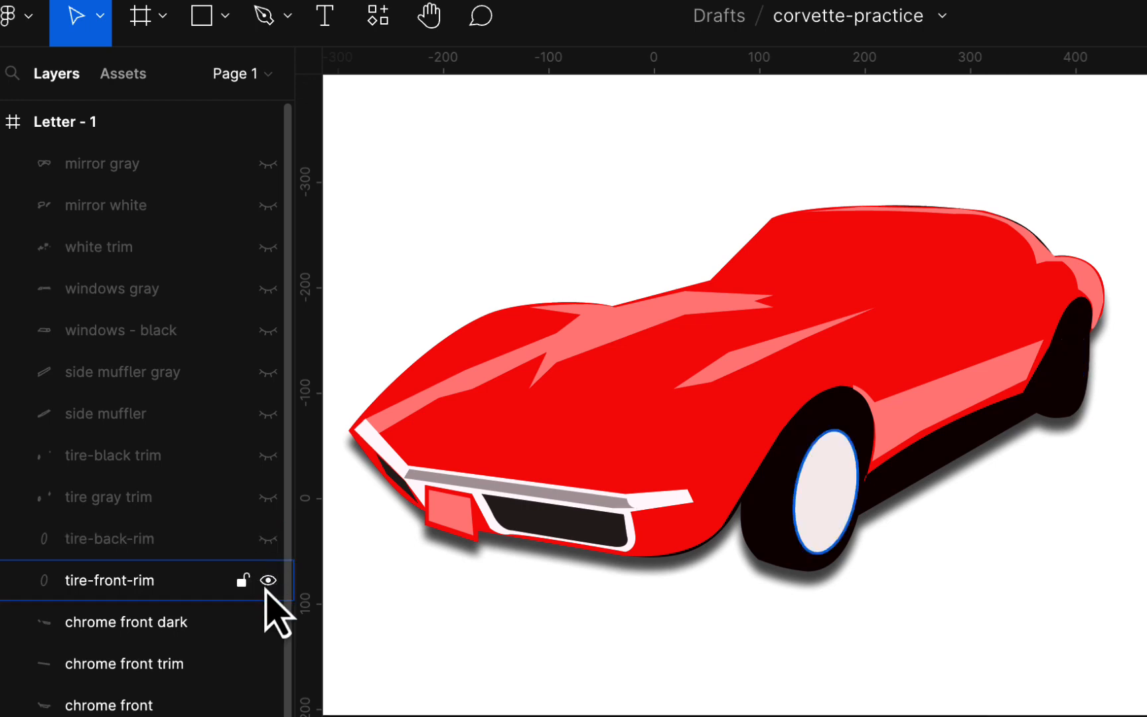
click(269, 582)
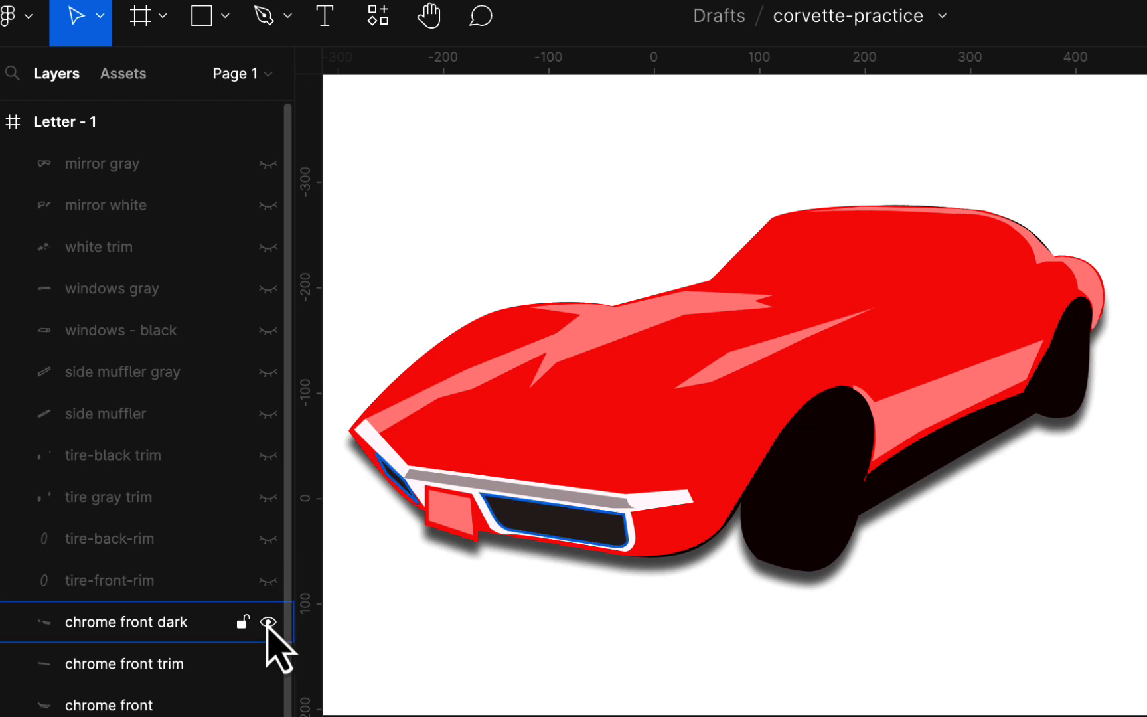
- Hide the chrome front dark, chrome front trim, chrome front, red light trim and outline-red layers
click(269, 623)
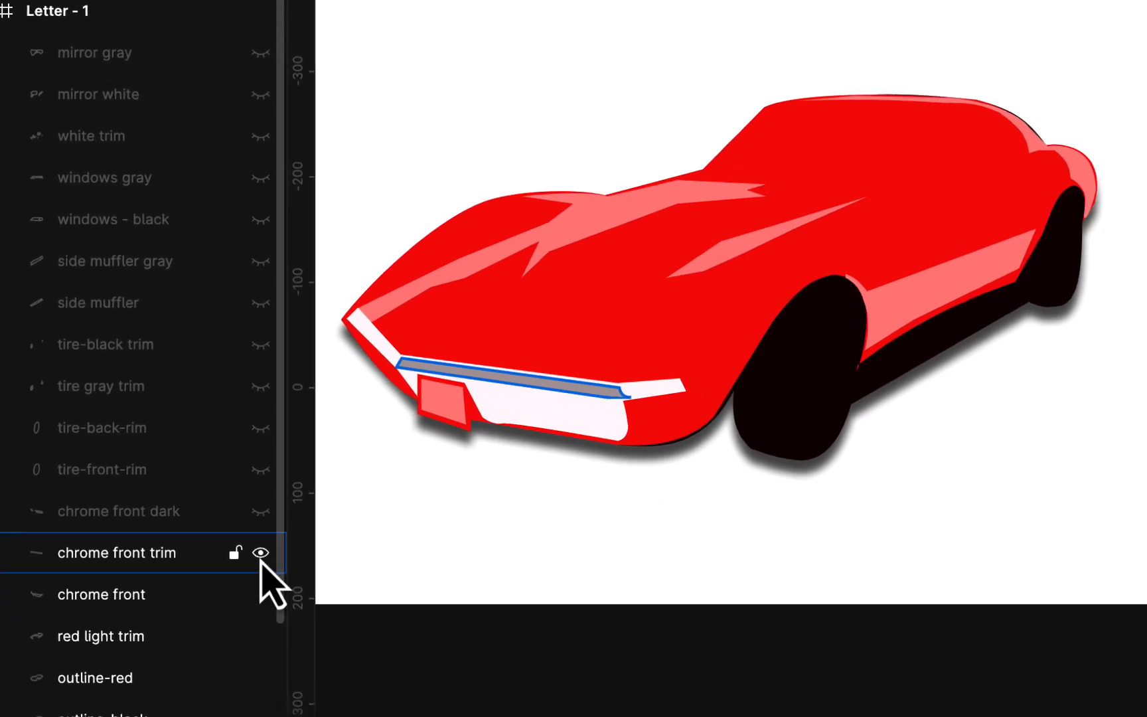
click(261, 553)
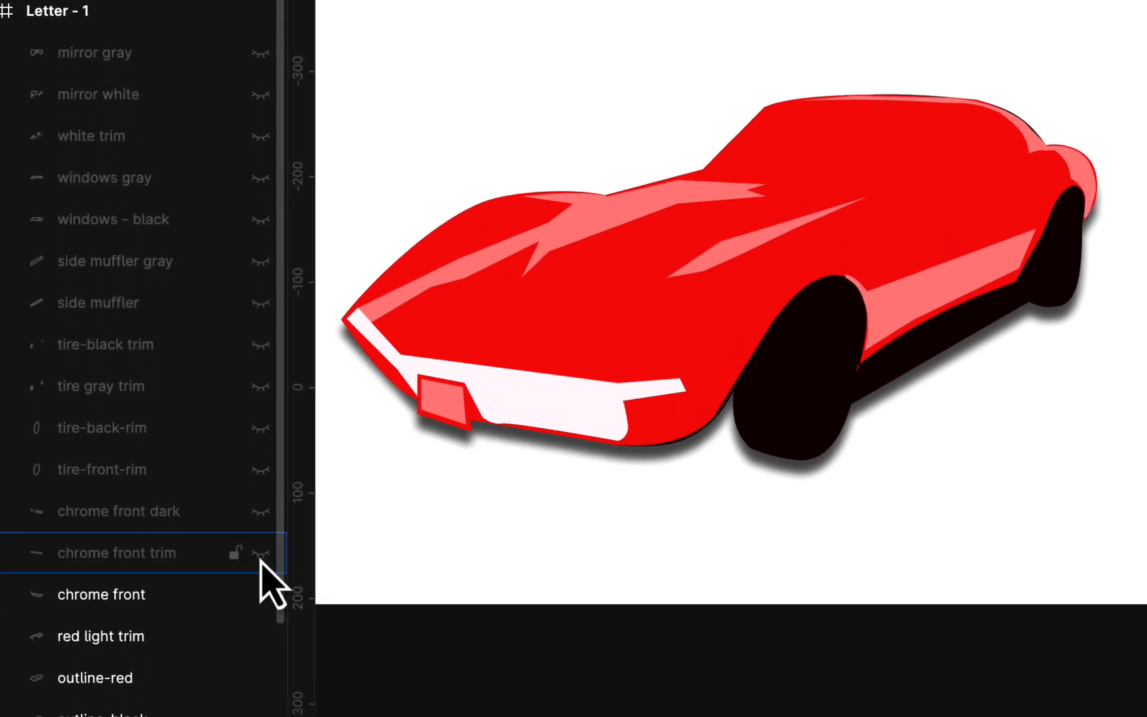
click(261, 595)
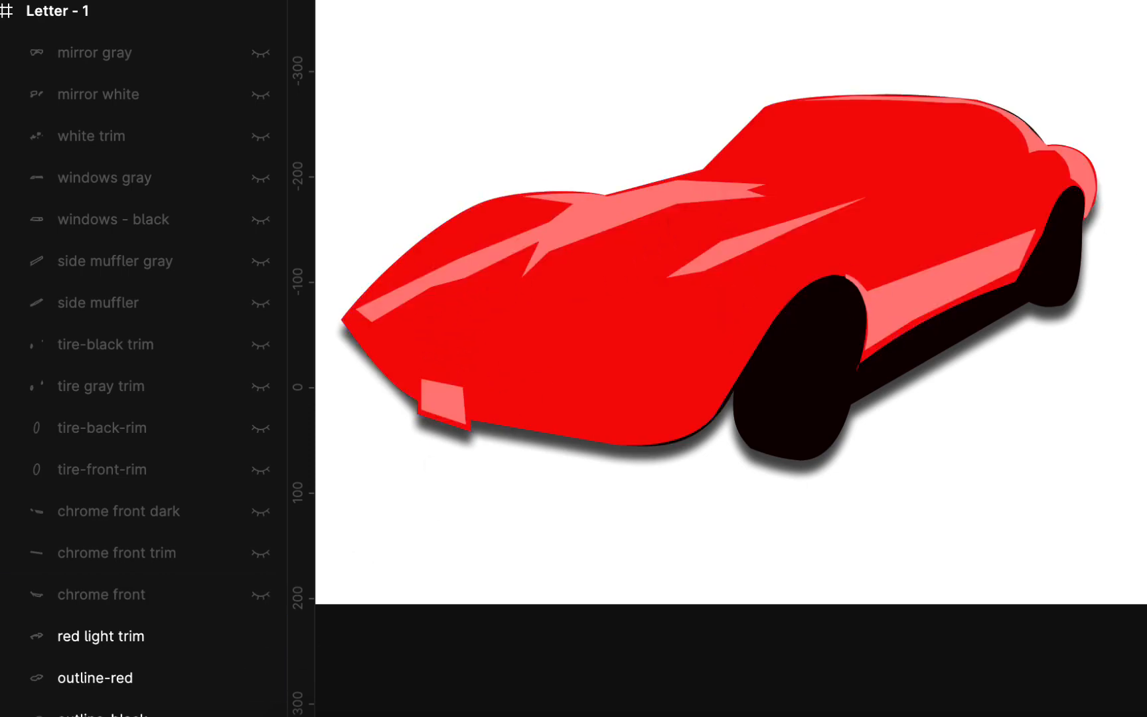
scroll(268, 604, down, 2)
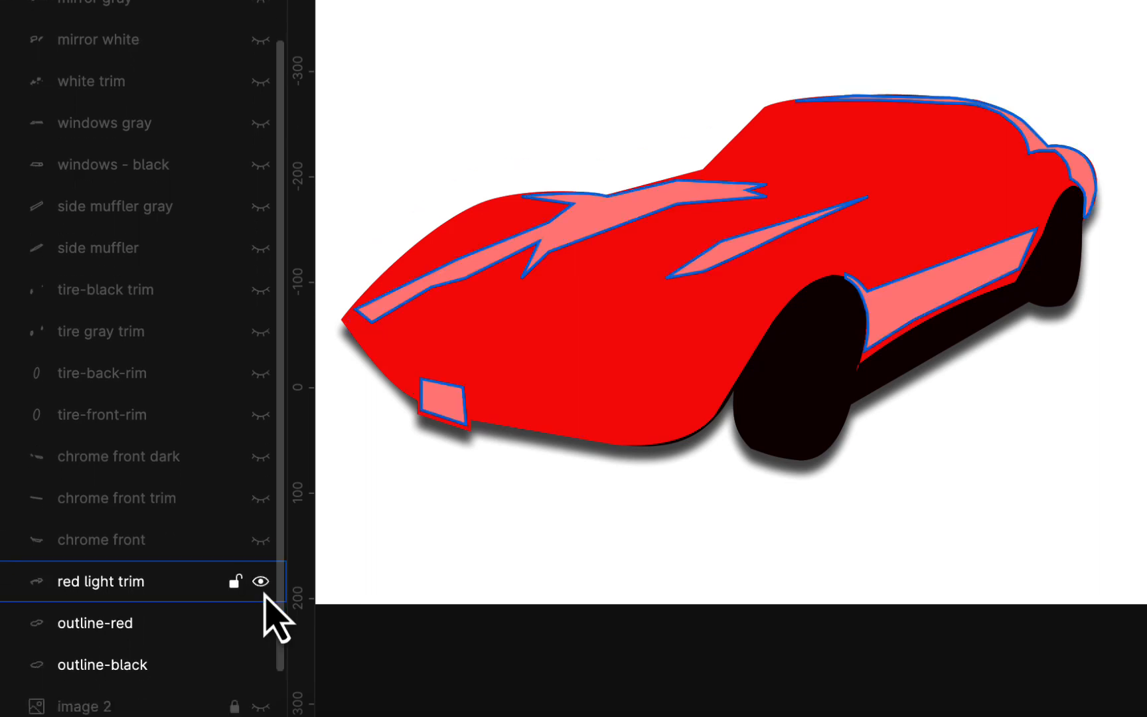
click(260, 582)
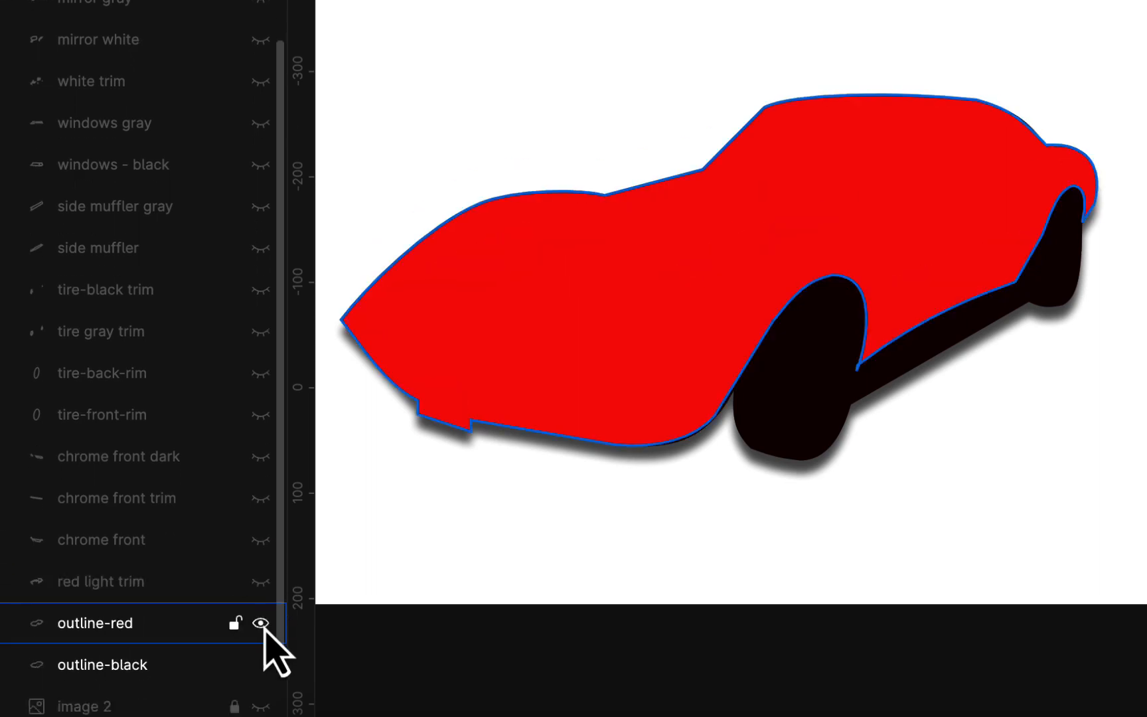
click(261, 623)
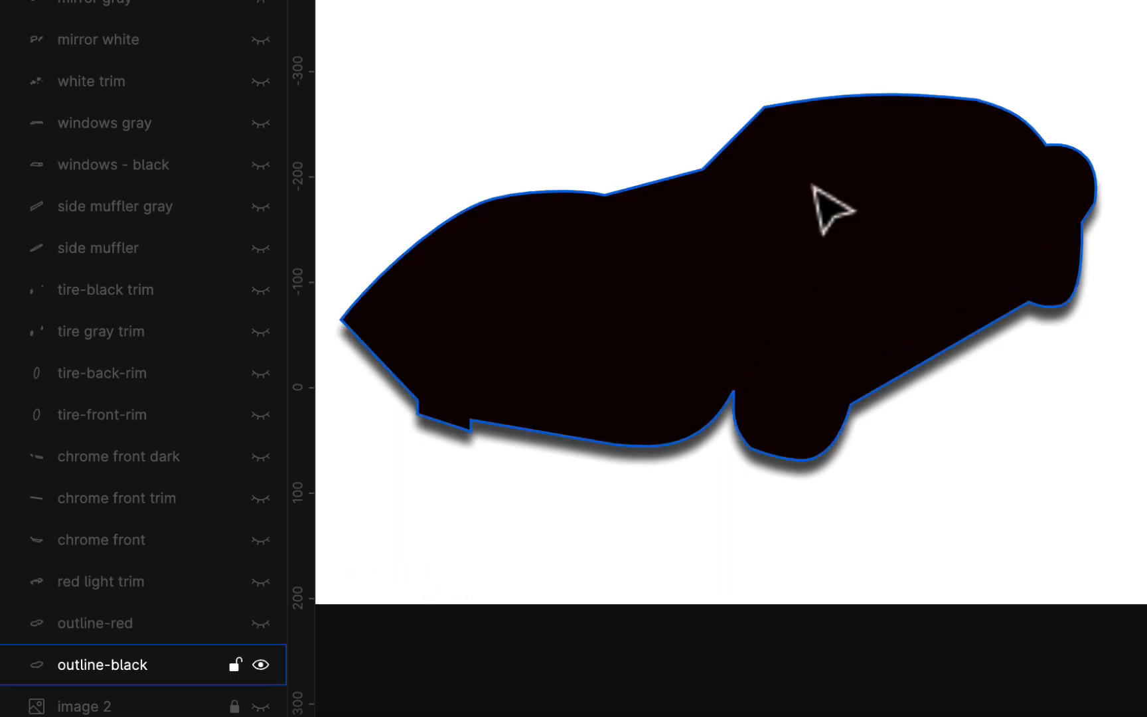
- Hide the outline-black layer and show the posterized reference photo layer, image 2
scroll(306, 584, down, 3)
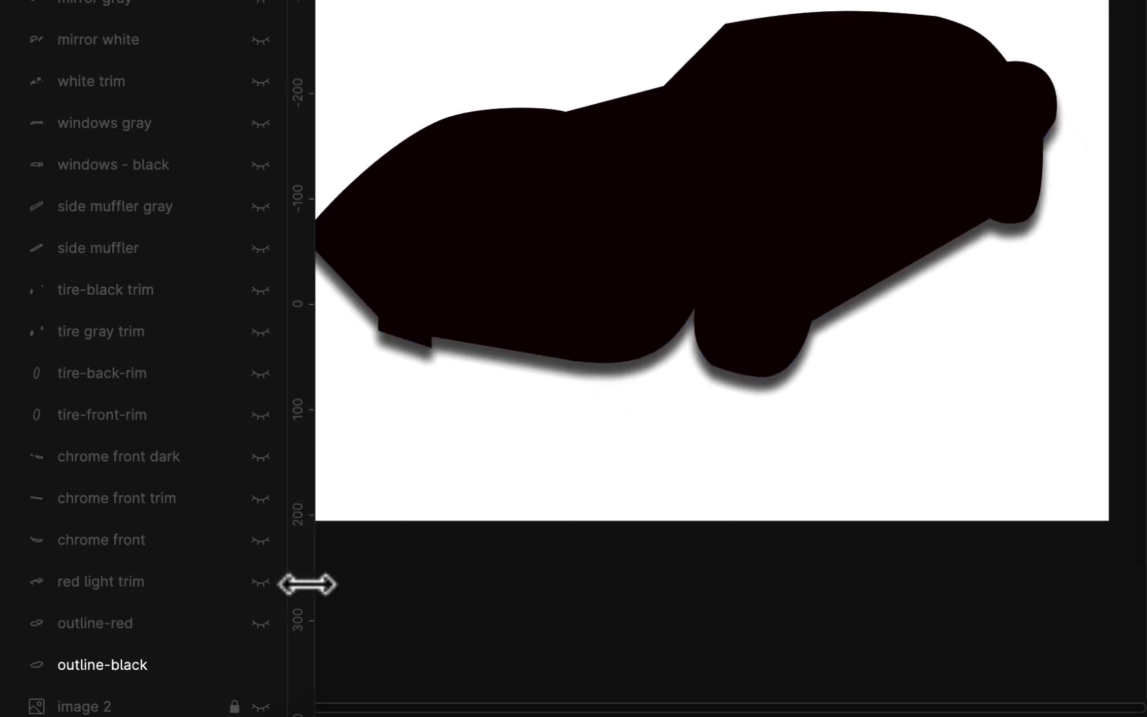
scroll(306, 584, left, 2)
scroll(307, 584, up, 1)
click(261, 664)
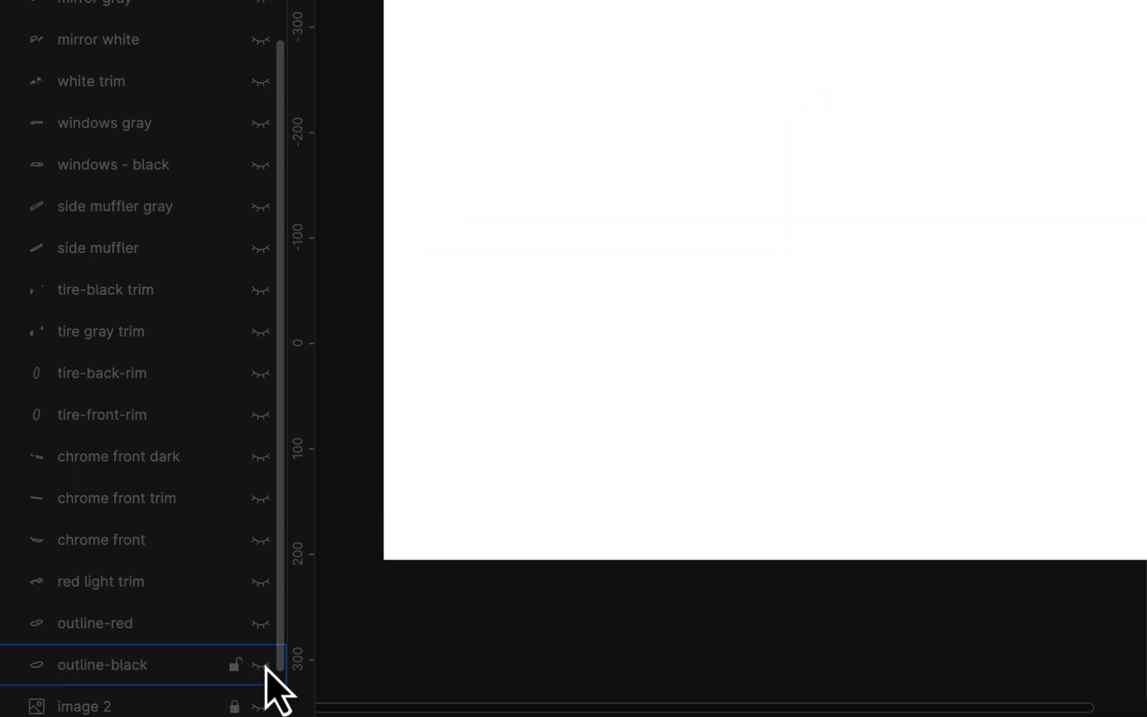
scroll(228, 651, down, 1)
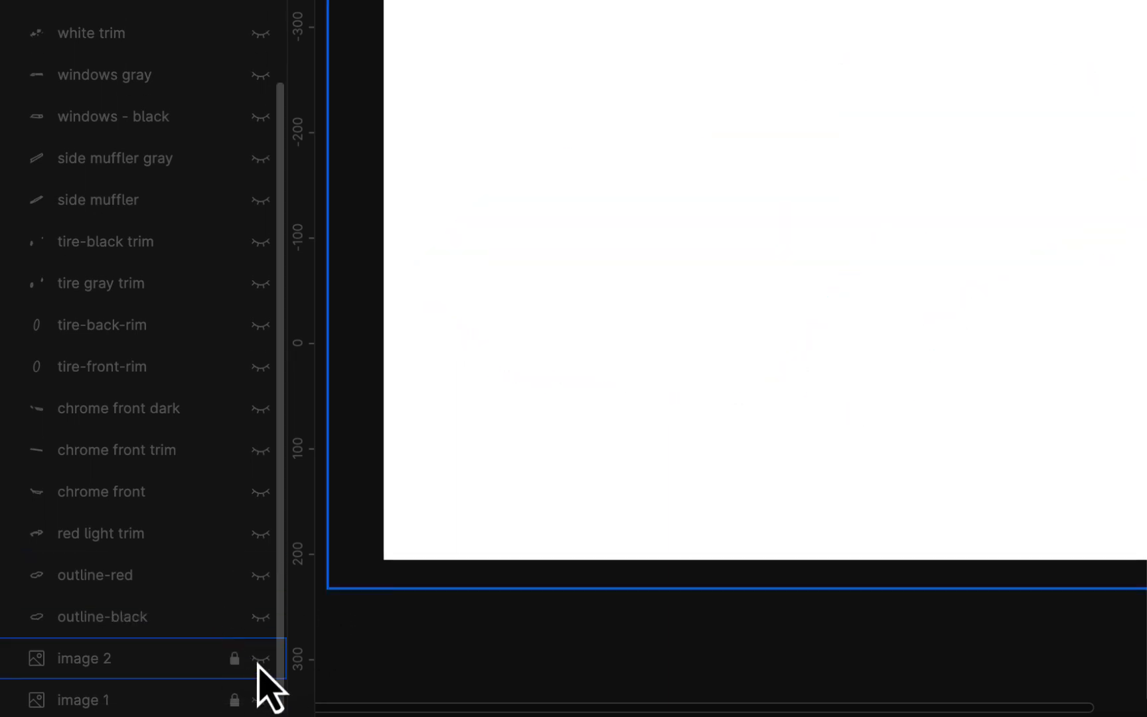
click(261, 658)
scroll(686, 410, right, 2)
scroll(686, 410, up, 1)
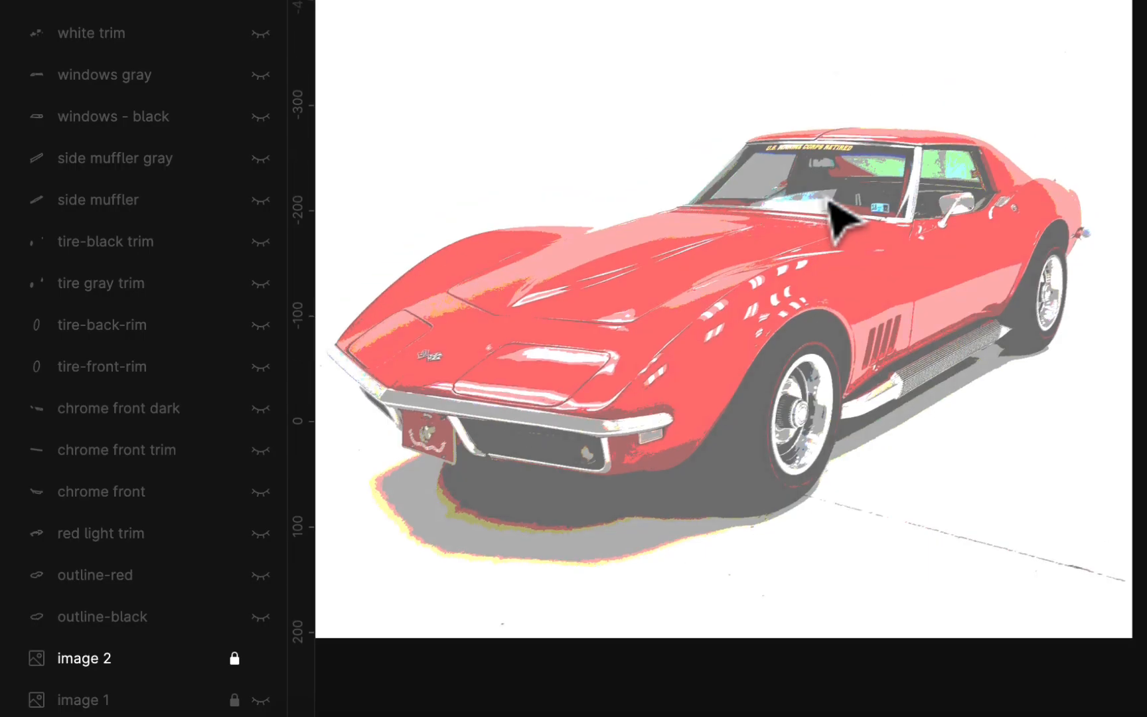
scroll(843, 220, up, 3)
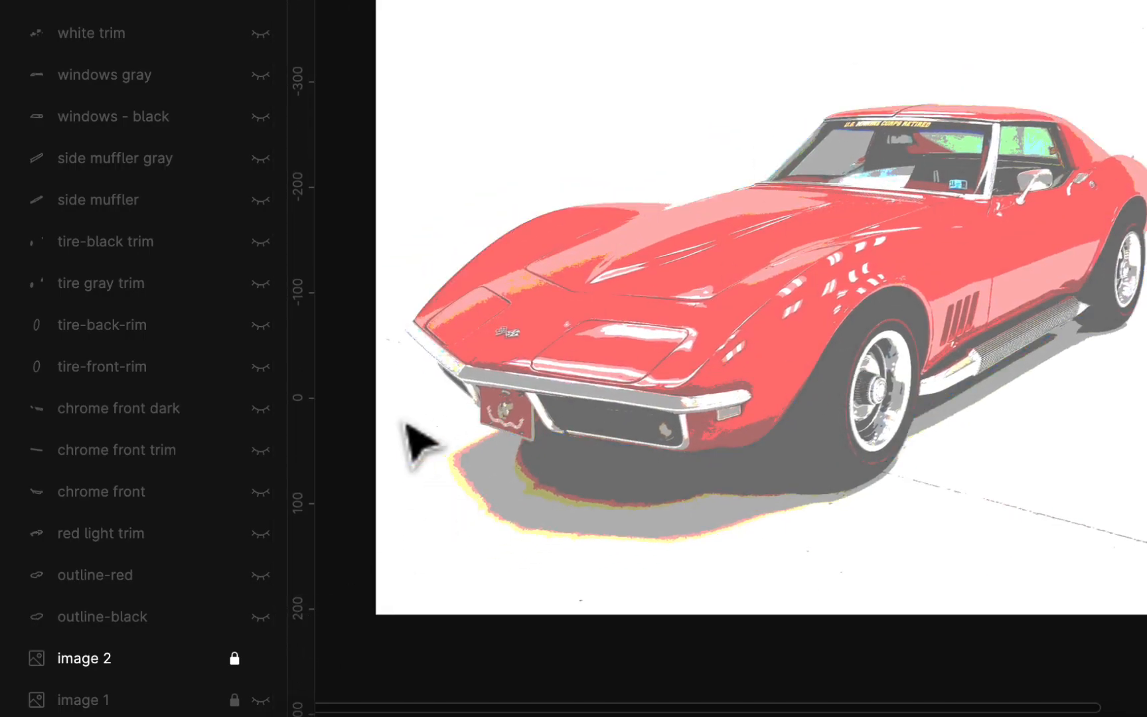
- Show the outline-black, outline-red, red light trim, chrome front, chrome front trim and chrome front dark layers over the reference photo
click(260, 617)
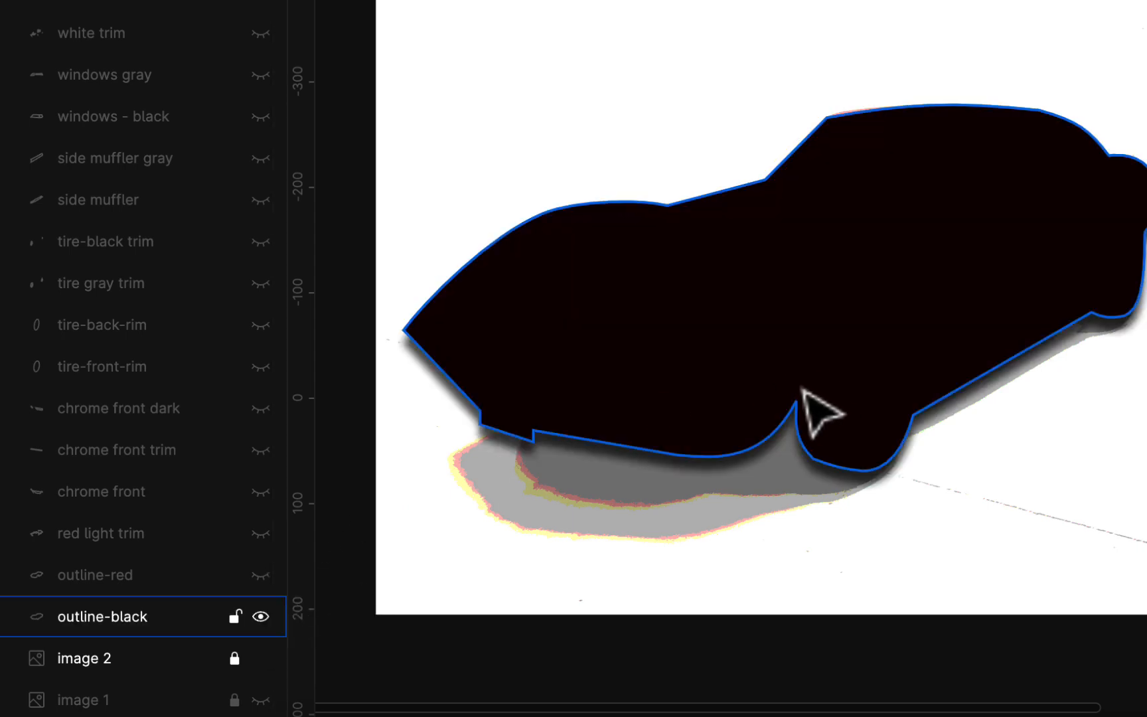
click(261, 575)
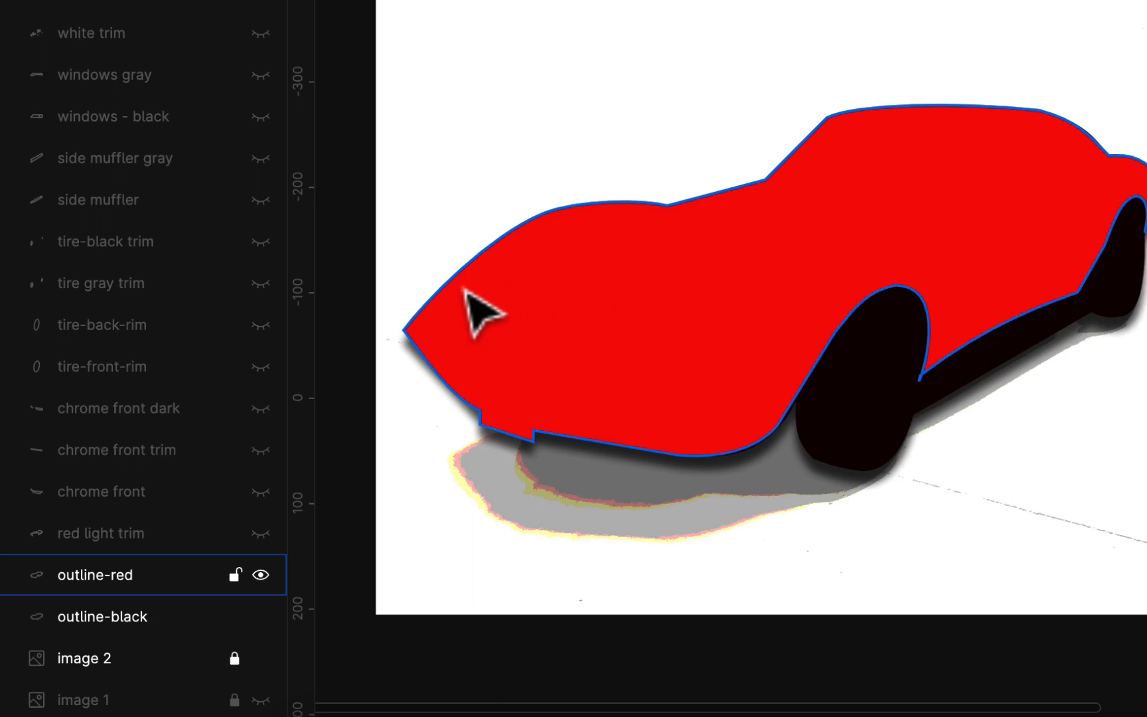
click(261, 538)
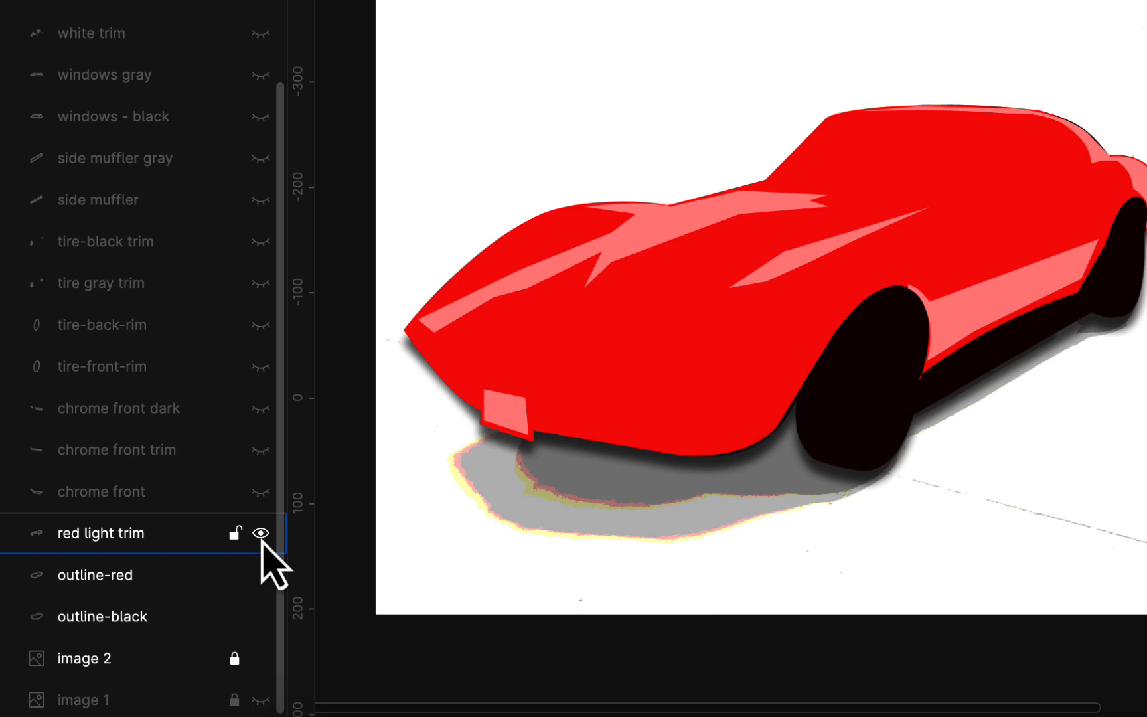
click(266, 499)
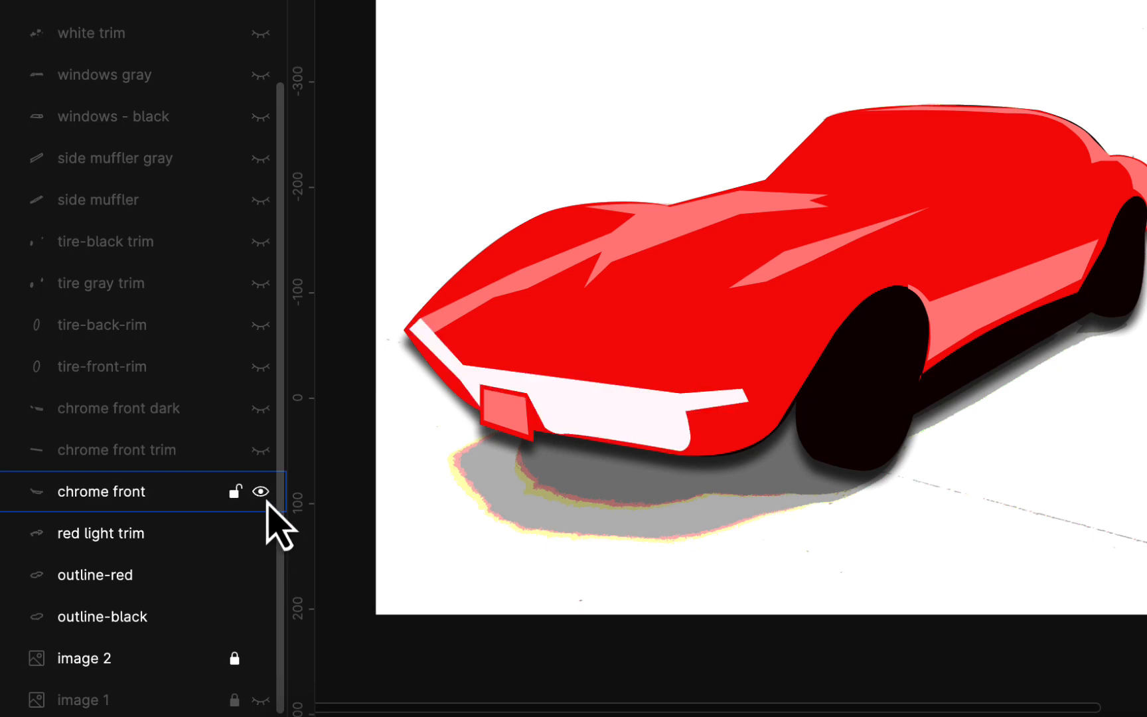
click(261, 450)
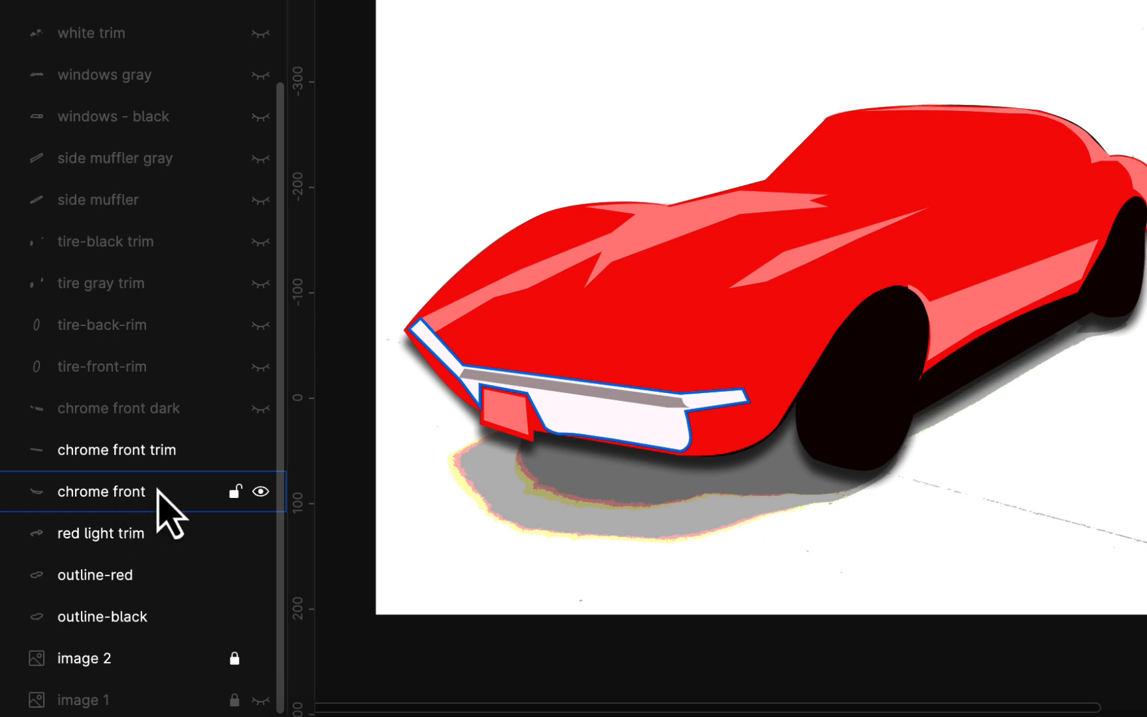
click(260, 408)
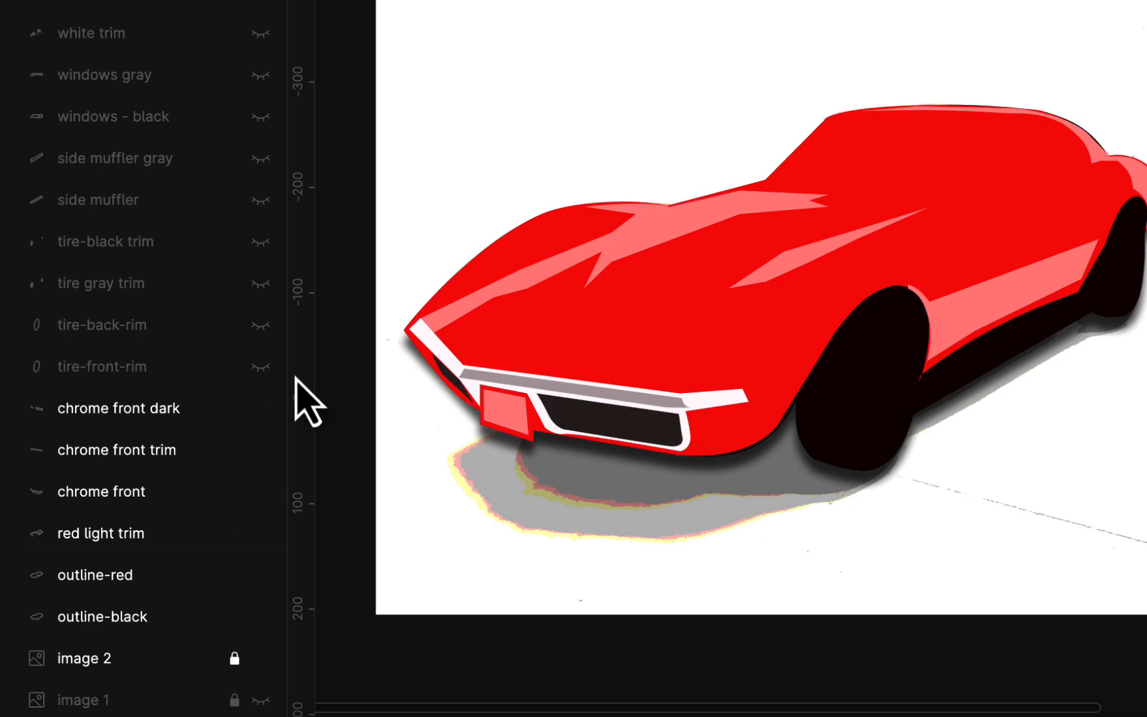
- Show the wheel layers tire-front-rim, tire-back-rim, tire gray trim and tire-black trim
click(262, 367)
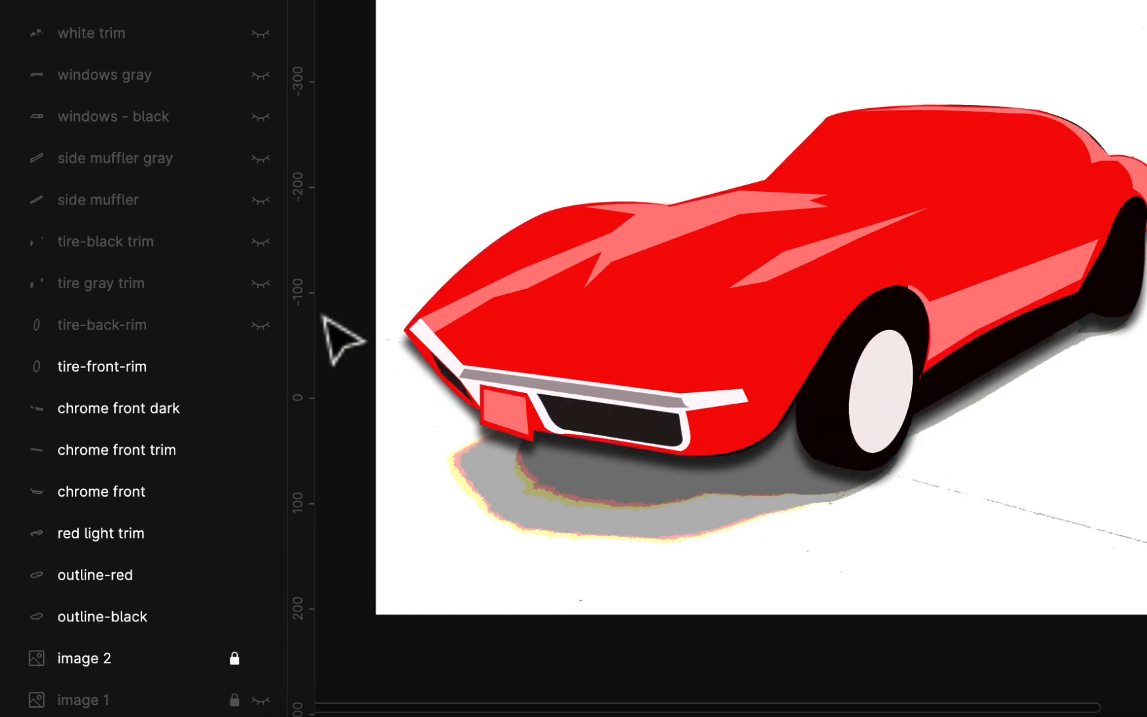
click(262, 326)
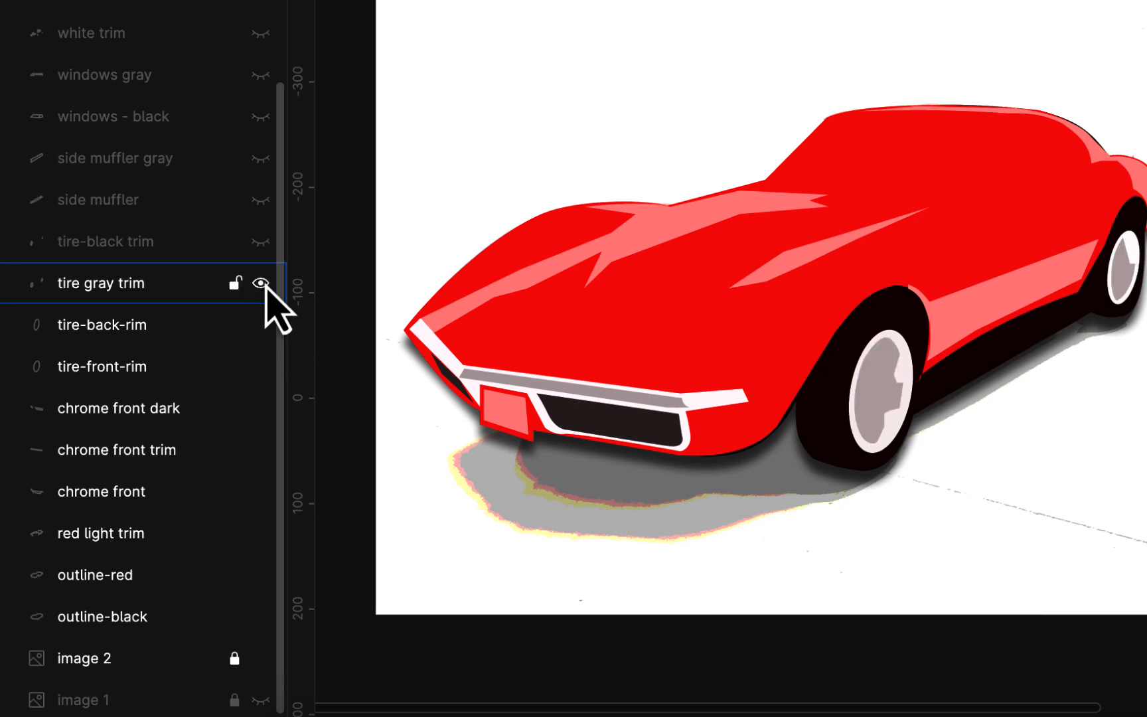
click(259, 243)
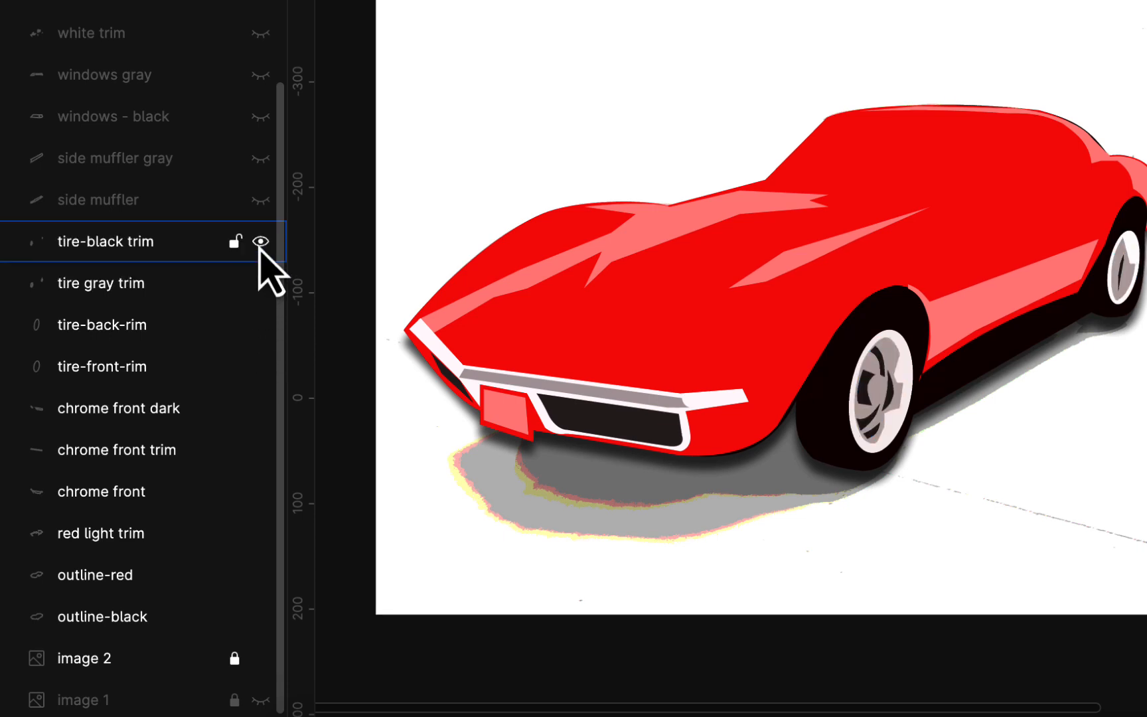
- Show the side muffler, side muffler gray and windows - black layers
click(261, 200)
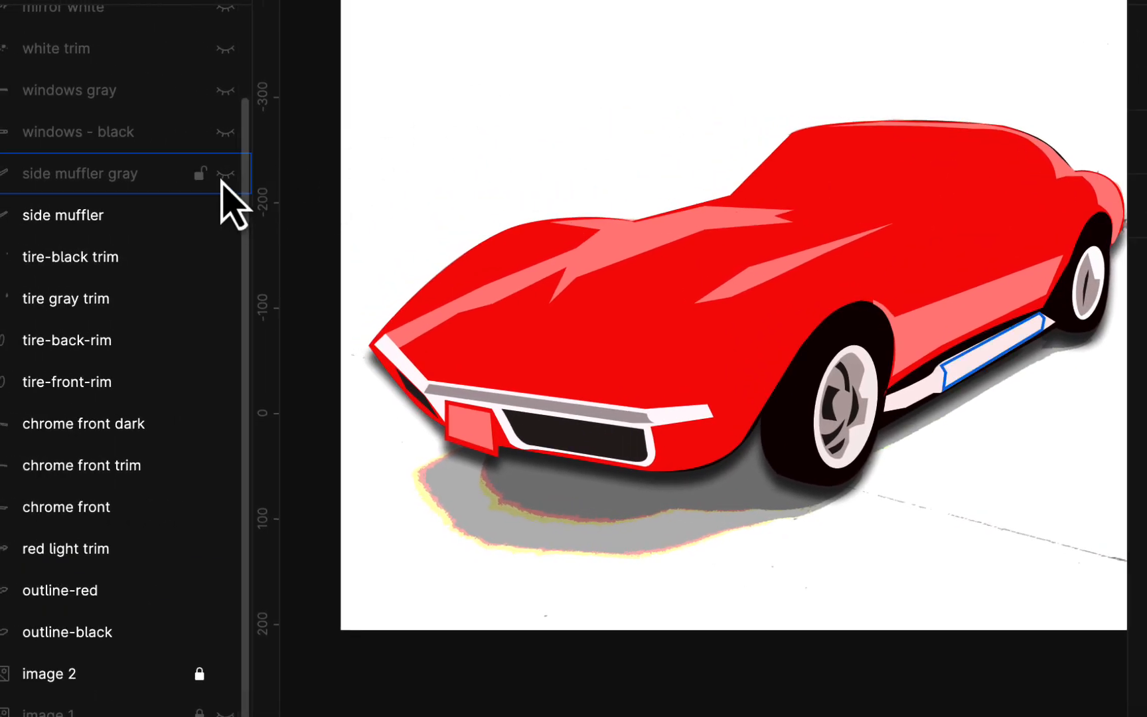
click(223, 177)
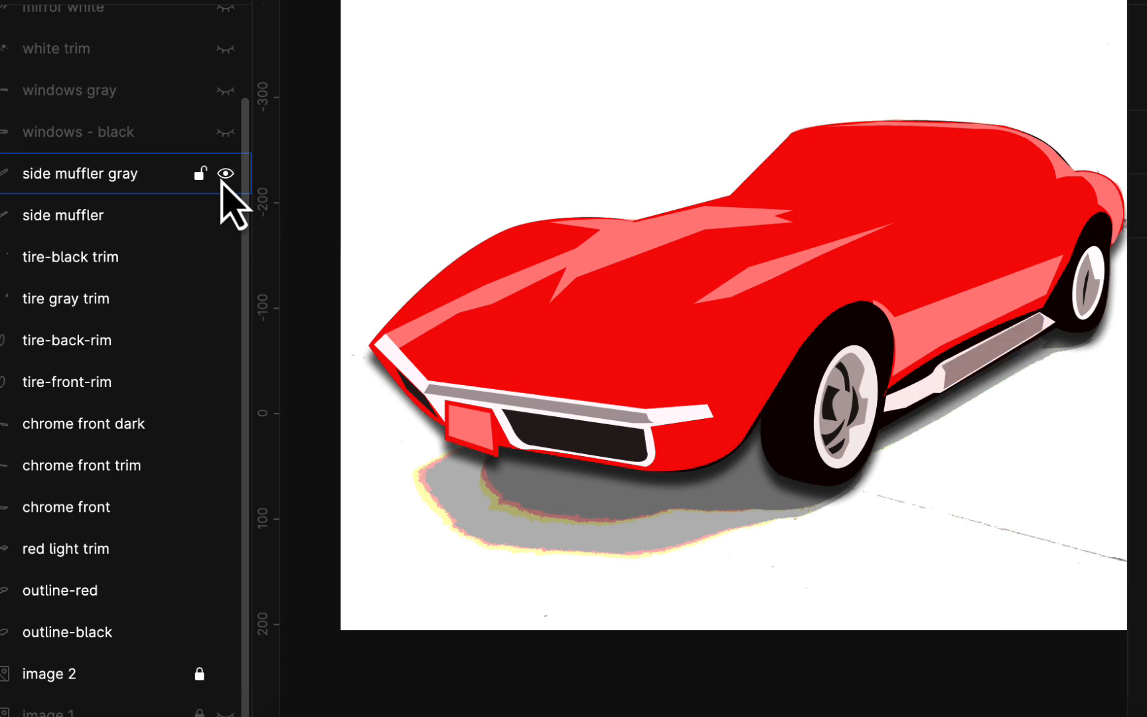
click(225, 134)
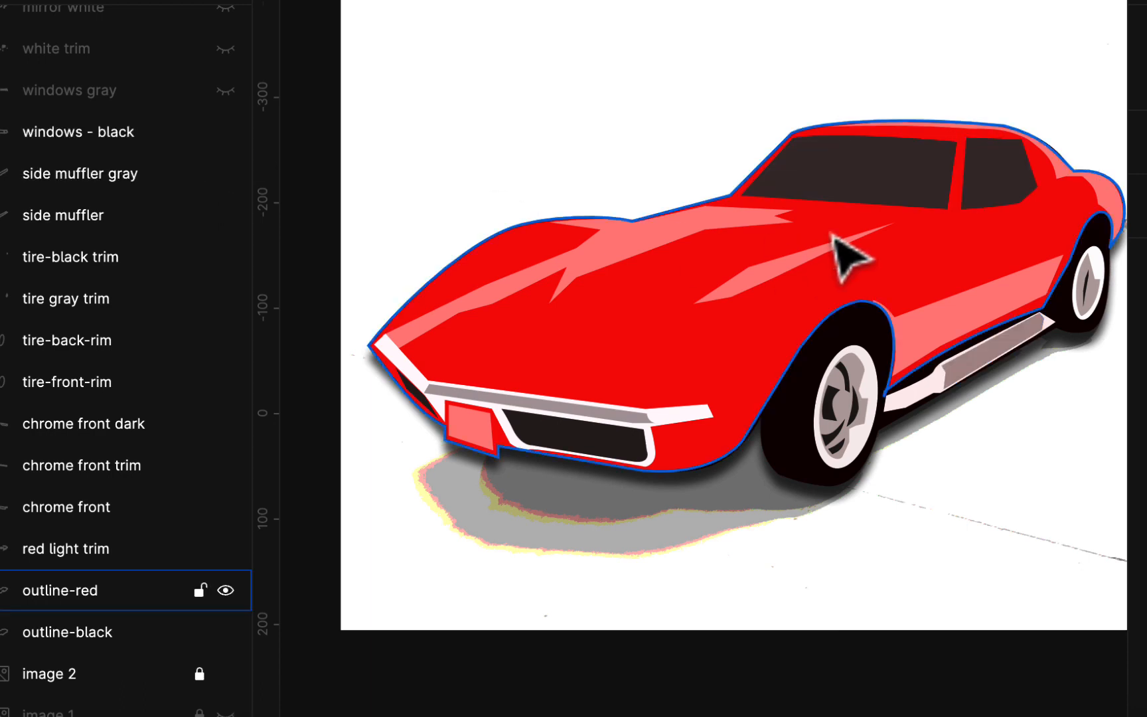
- Change the fill colour of the windows - black shape to 372D2D
click(890, 188)
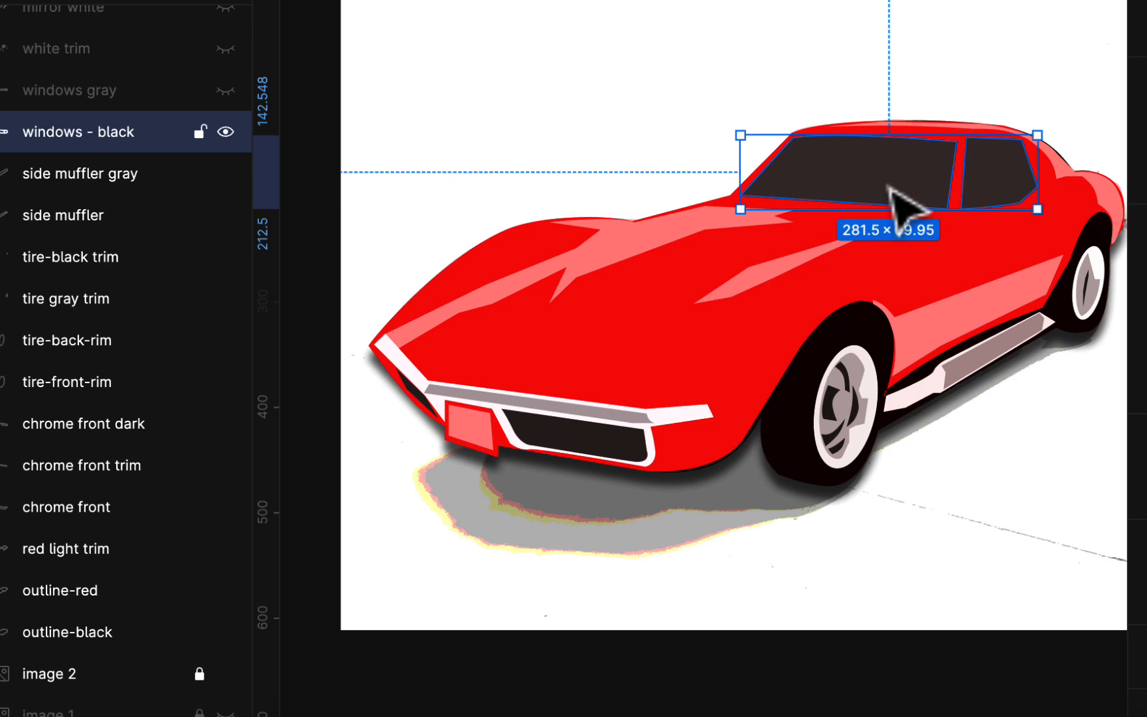
double_click(890, 189)
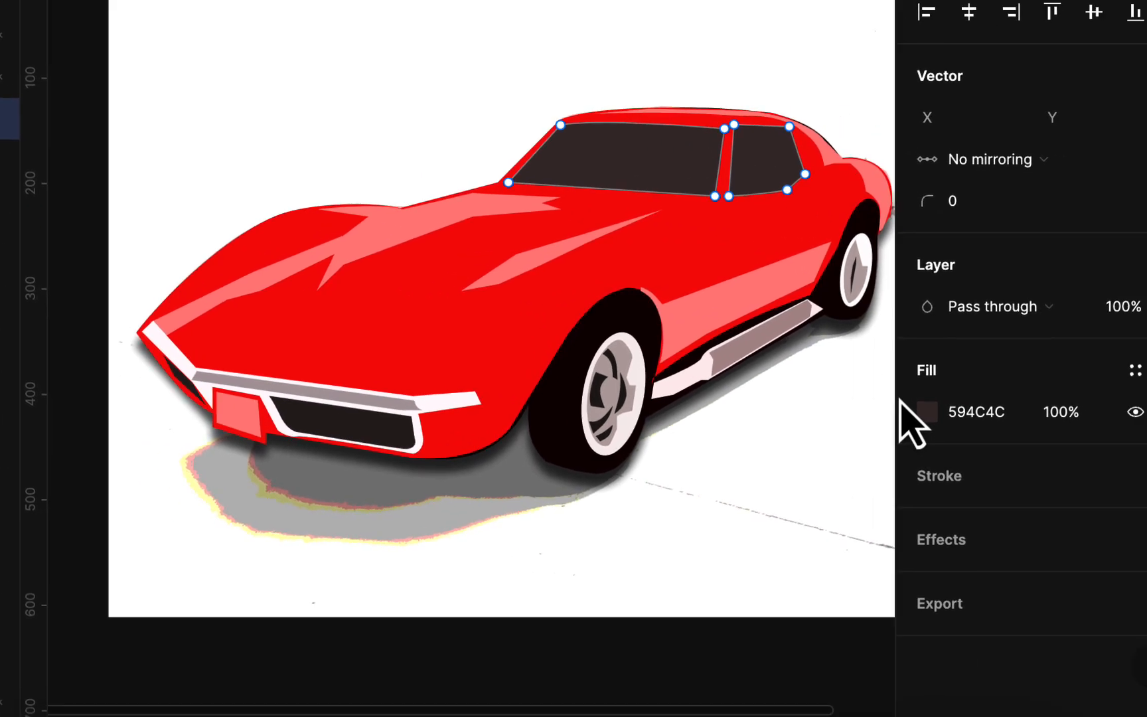
click(919, 412)
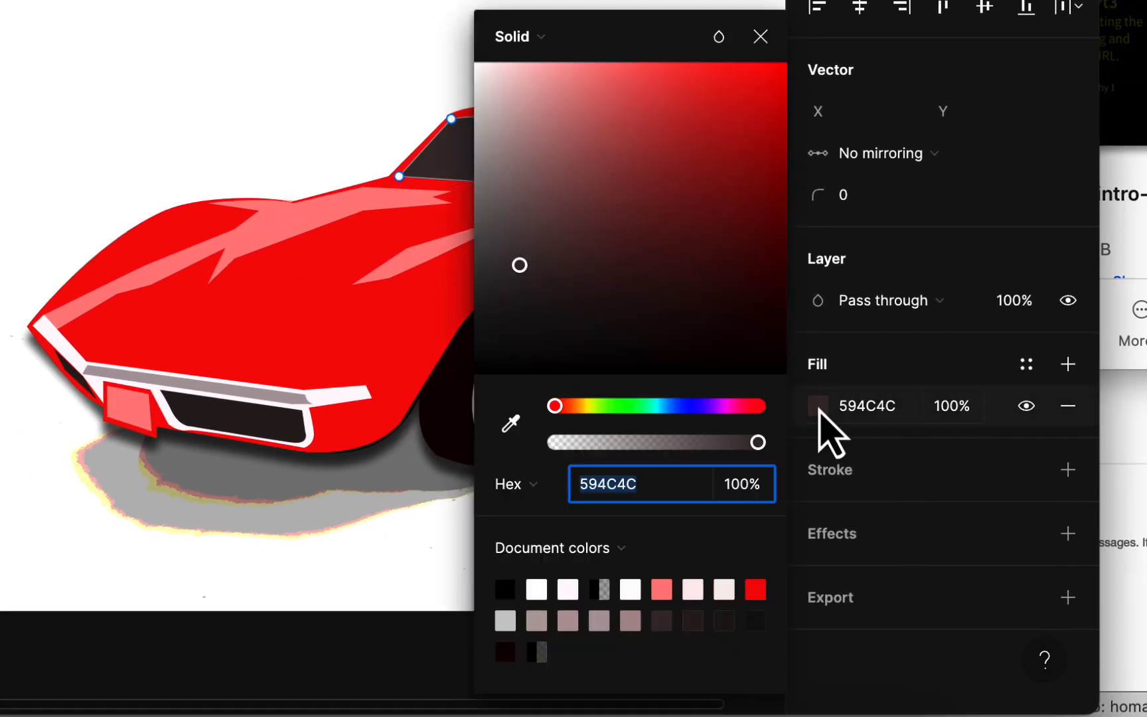
click(535, 319)
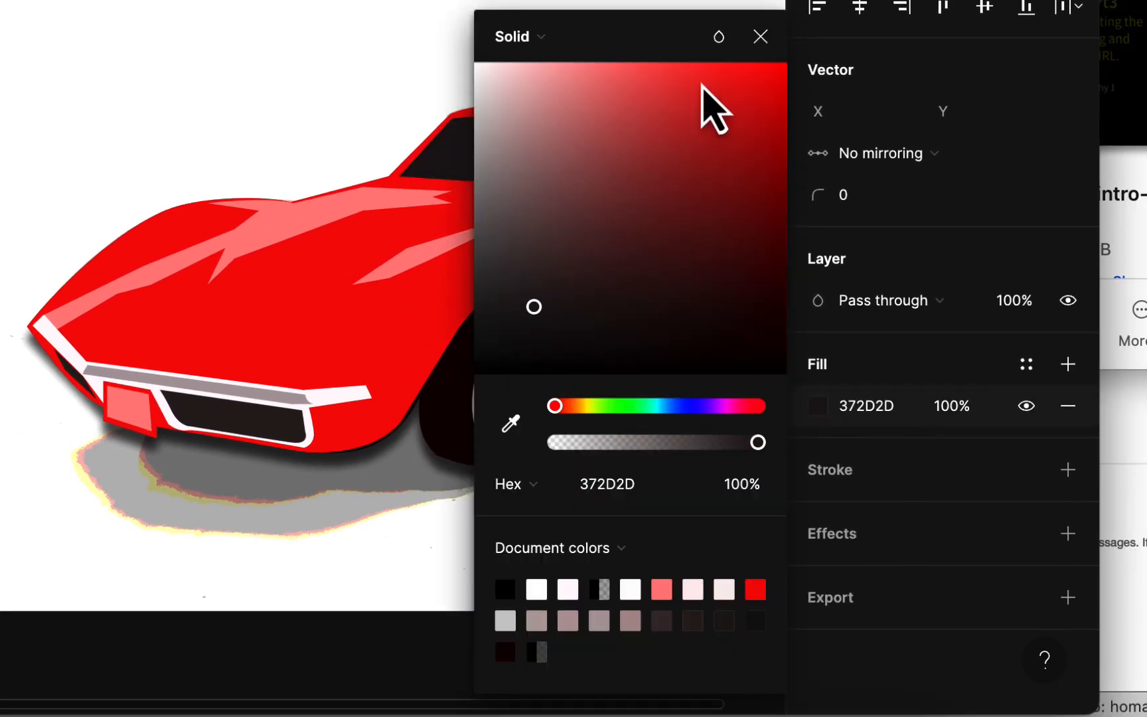
click(760, 36)
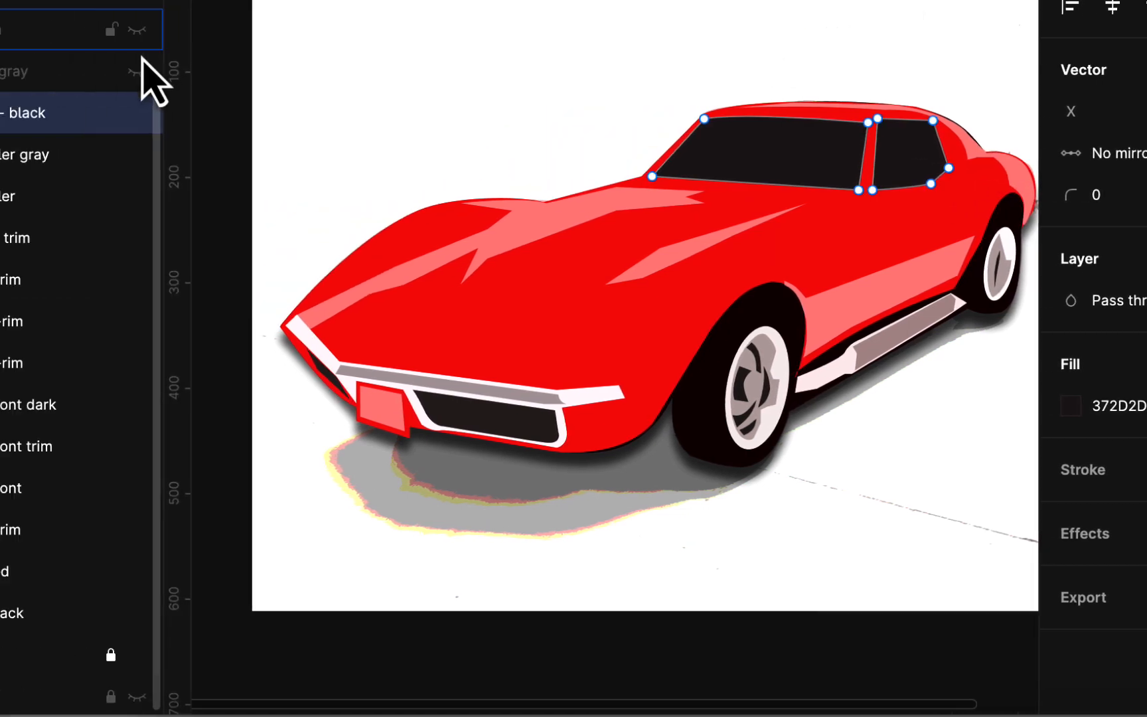
- Show the windows gray layer and toggle it off and on to compare the glass reflections
click(137, 71)
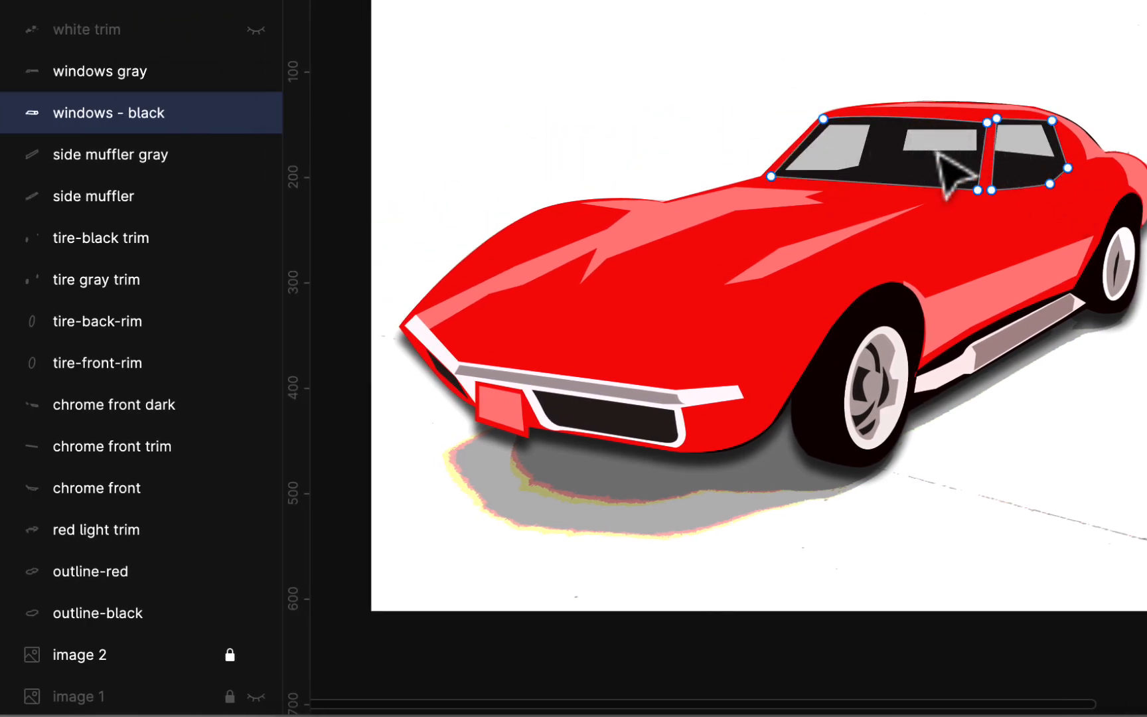
scroll(936, 159, up, 5)
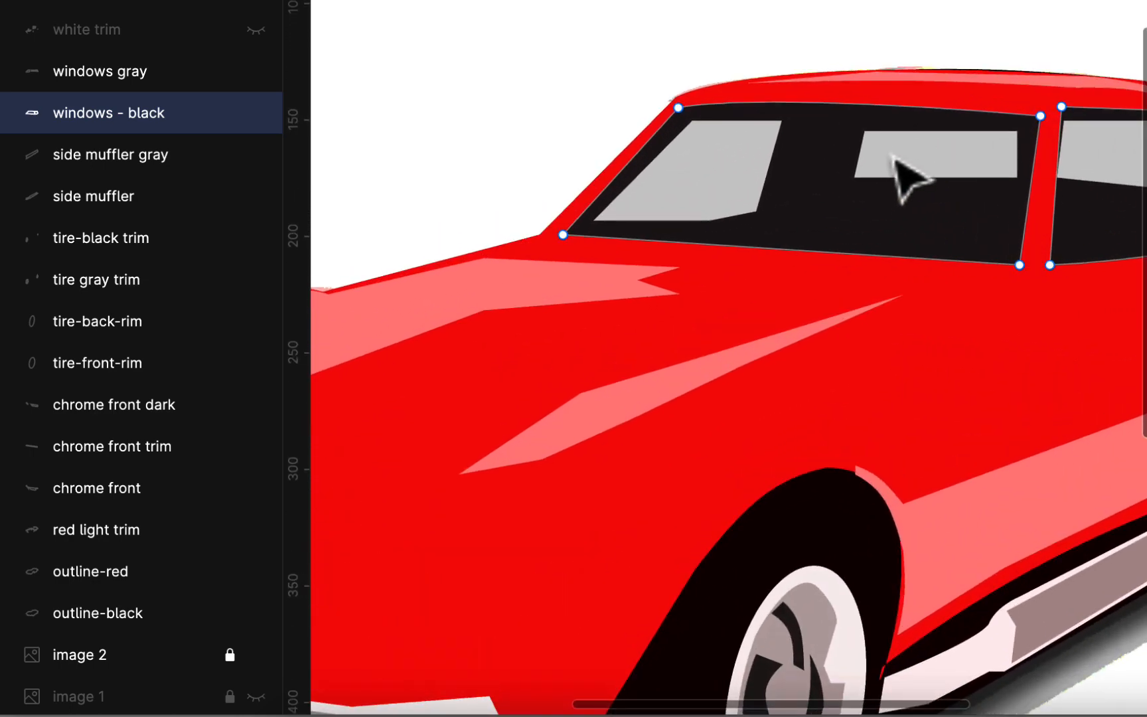
scroll(896, 167, down, 2)
scroll(892, 169, down, 2)
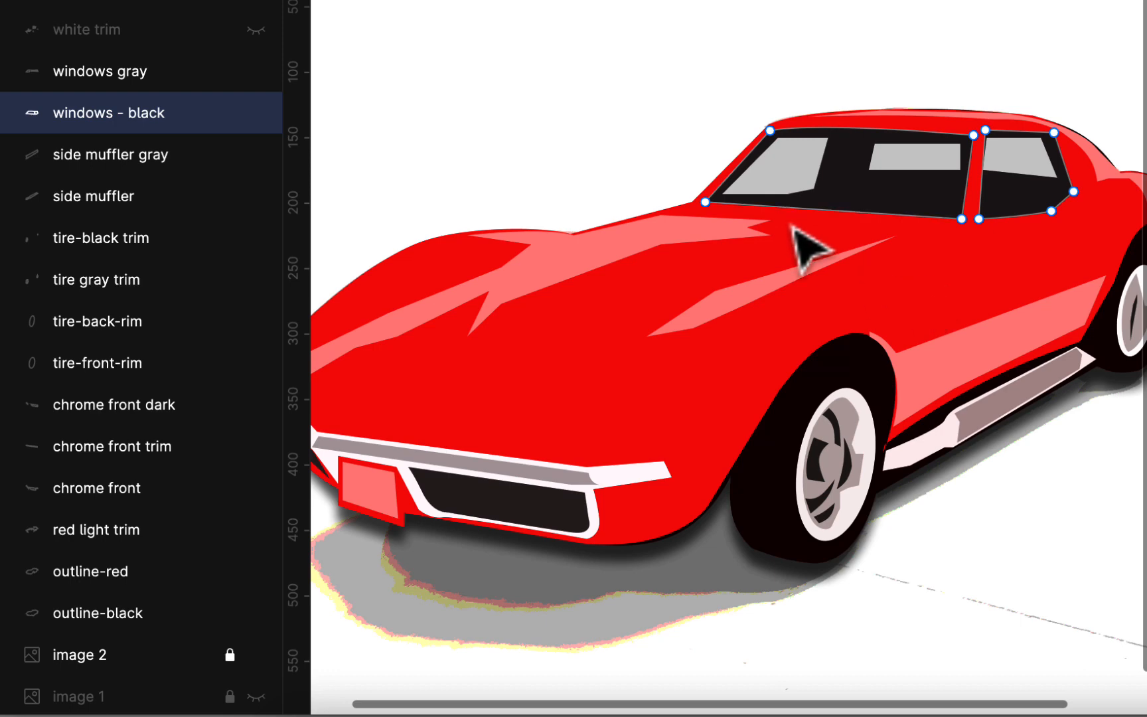
scroll(807, 247, down, 2)
scroll(791, 229, up, 2)
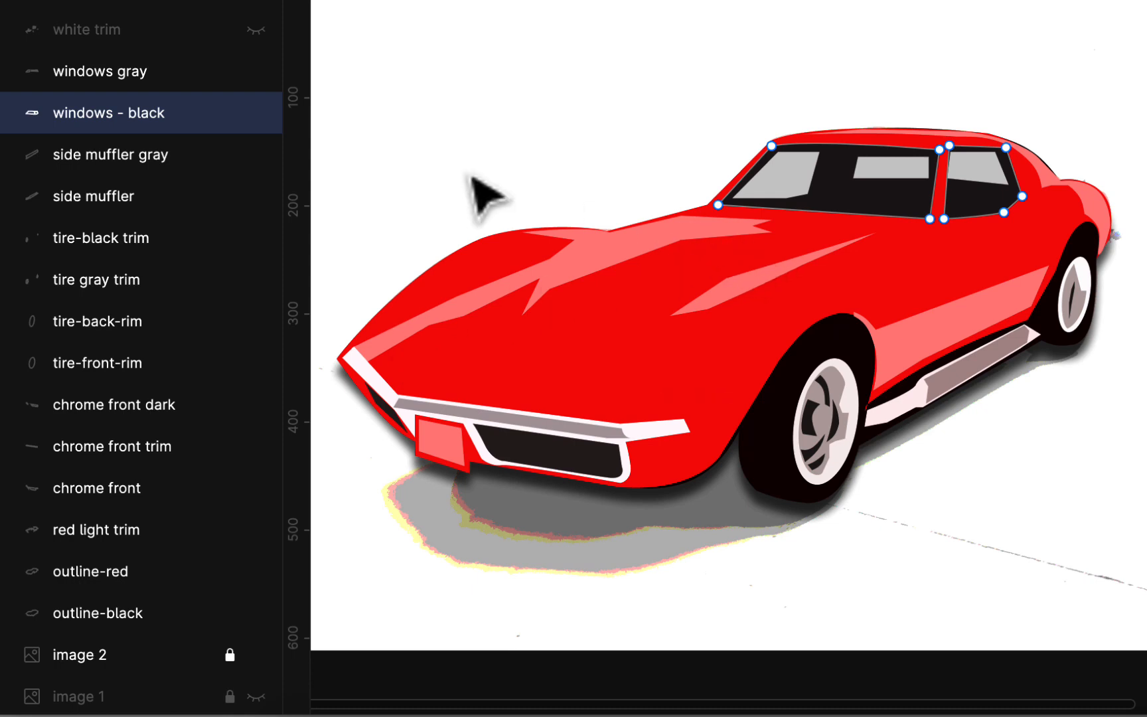
click(256, 71)
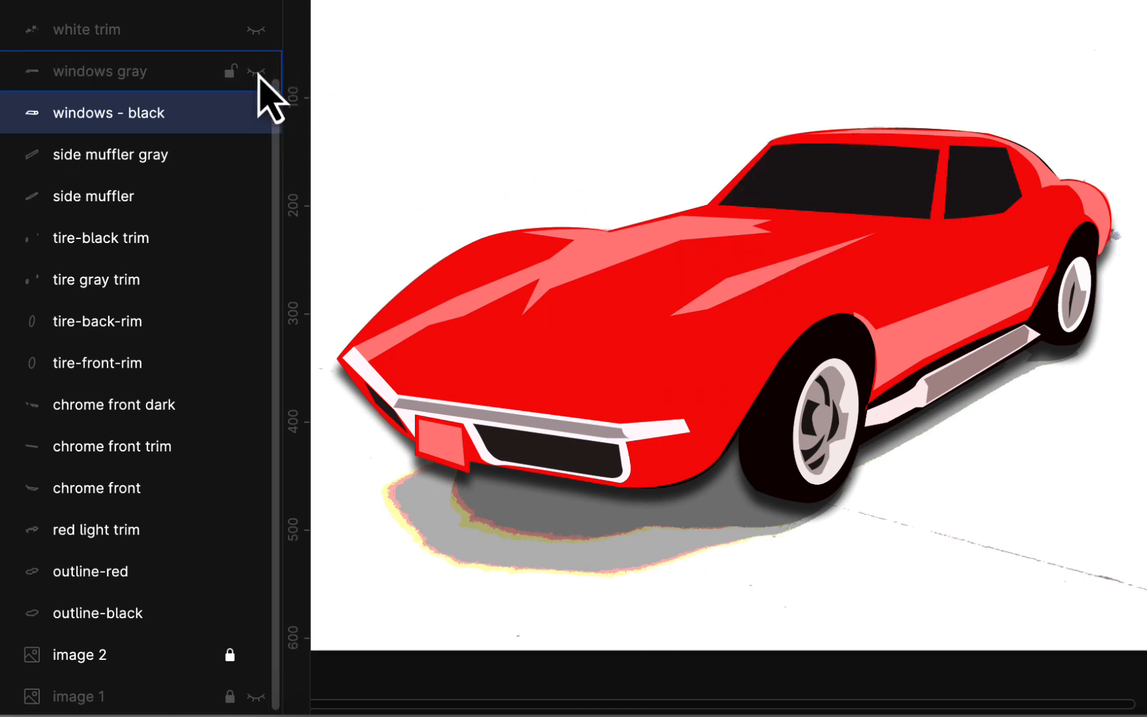
click(256, 71)
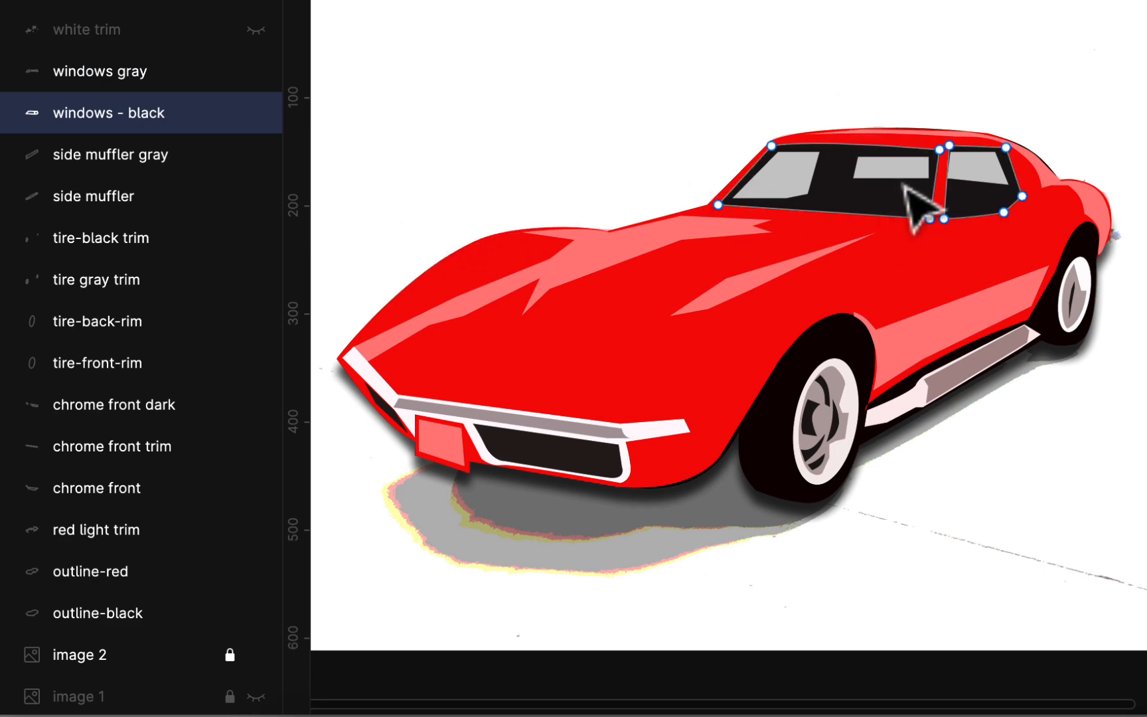
- Reshape the middle gray window reflection, raising its upper-left point to Y 150.5 and moving its upper-right point to X 578.5, Y 153.5
scroll(923, 199, up, 6)
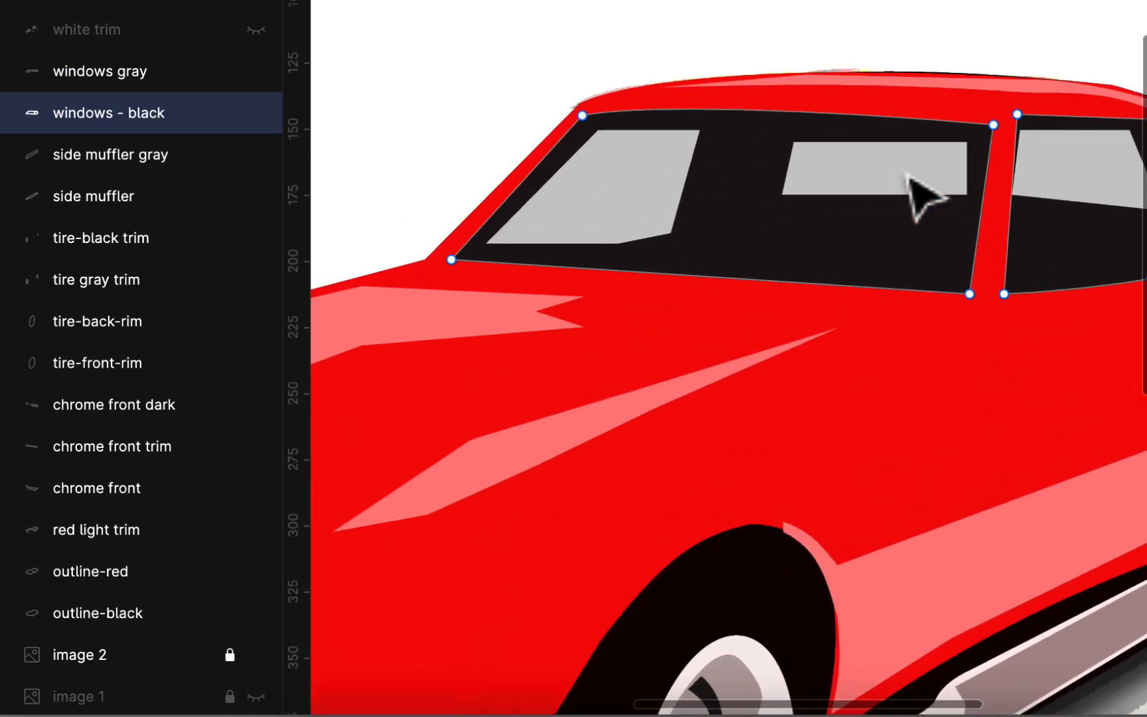
click(923, 200)
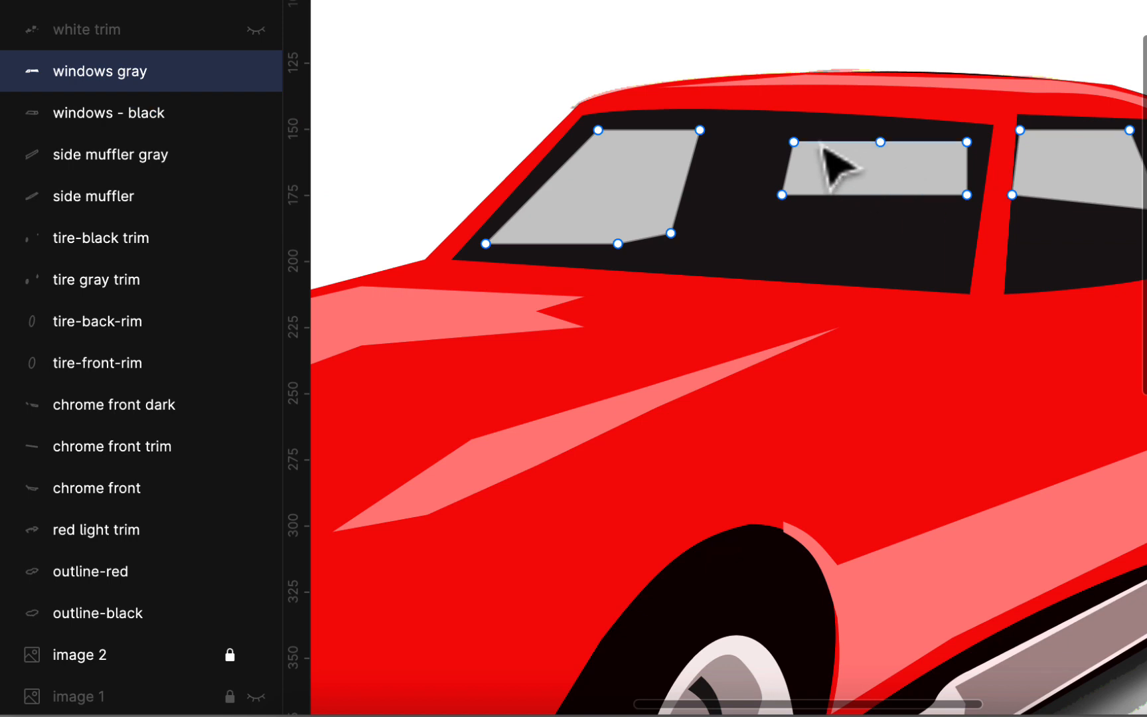
drag(794, 141, 794, 130)
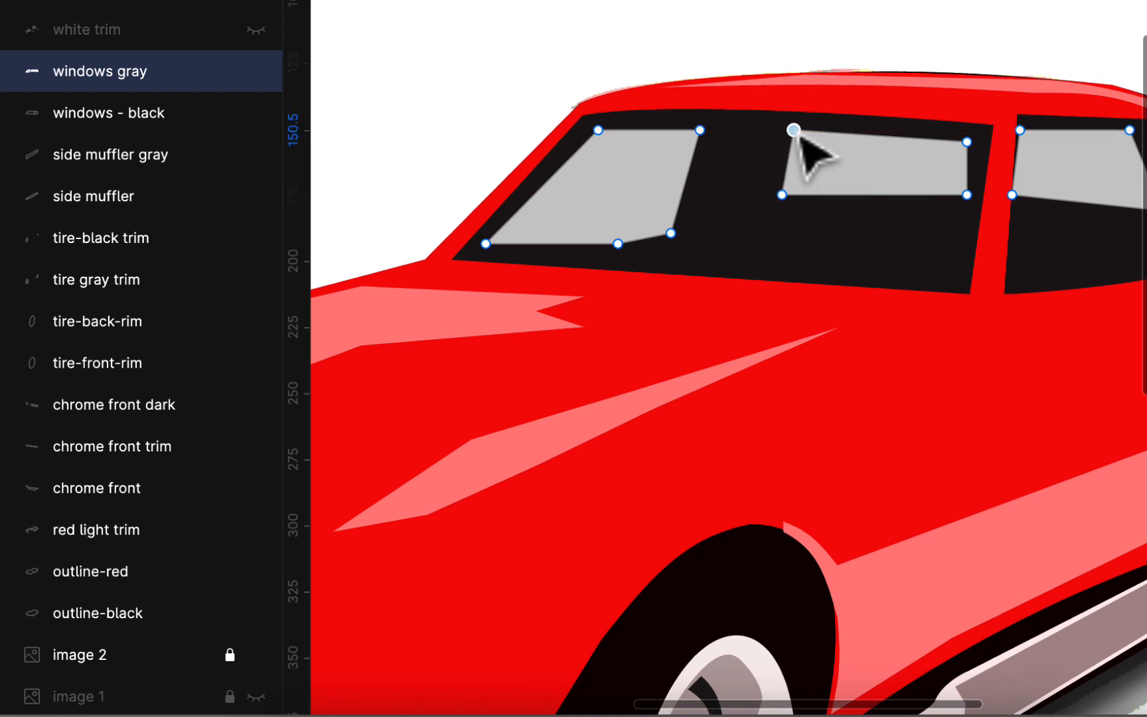
drag(968, 146, 980, 150)
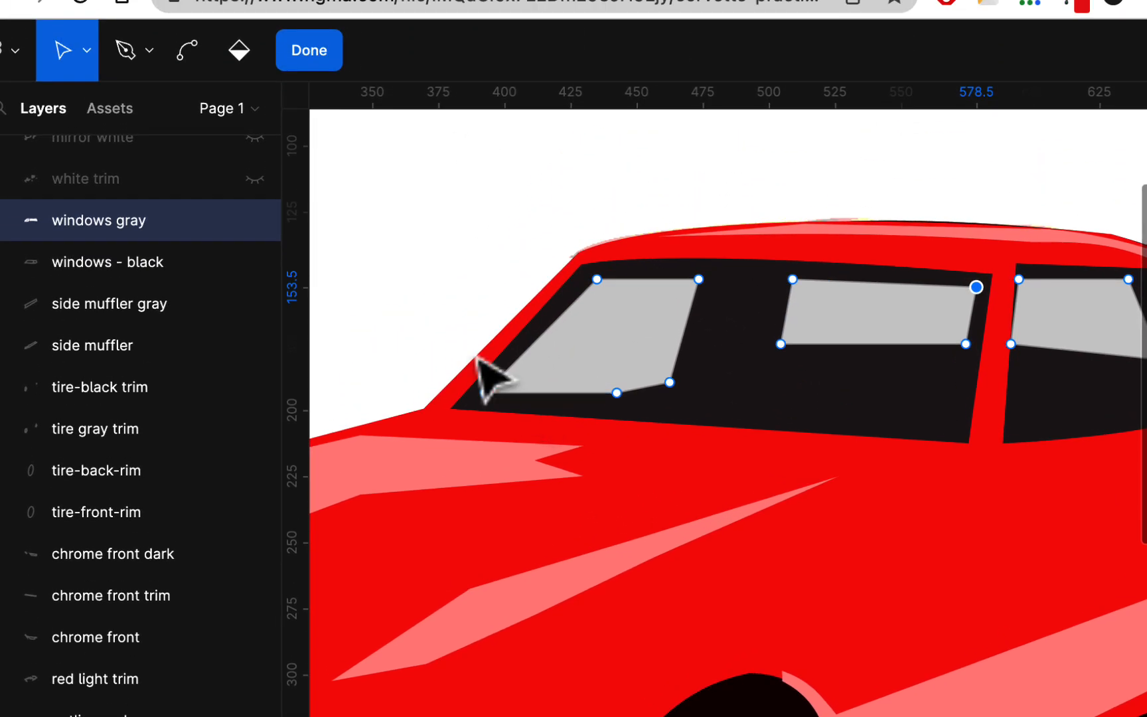
click(300, 55)
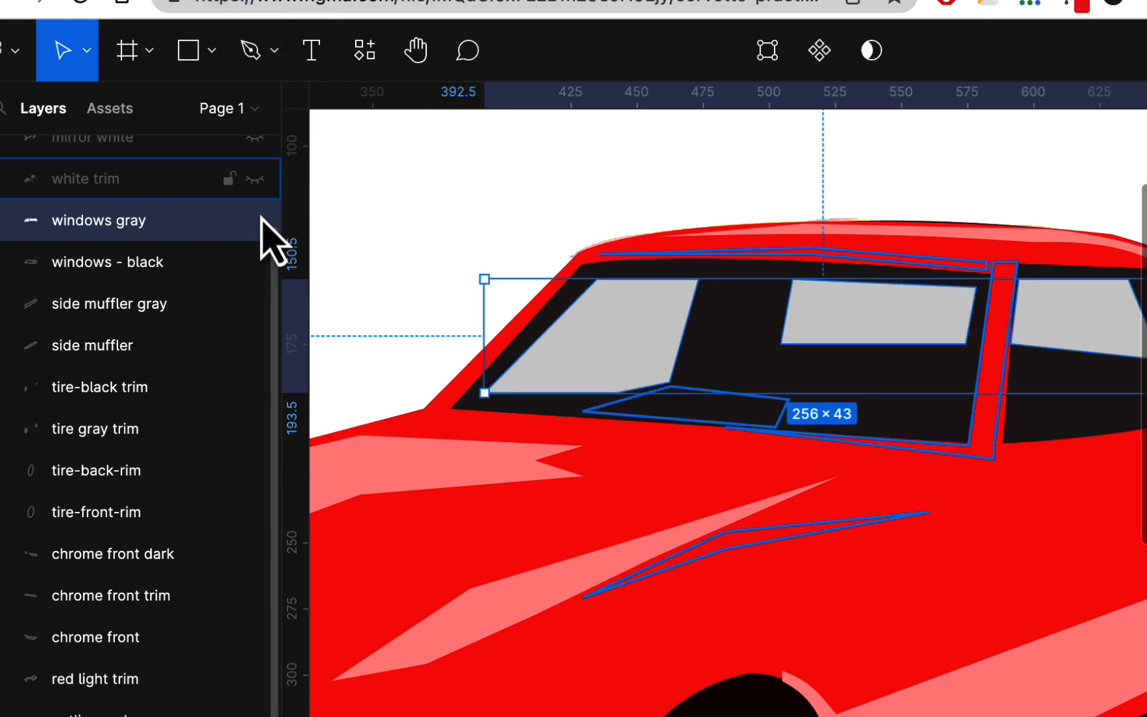
- Show the white trim layer with the highlights on the hood, window frames and wheel hubs
scroll(584, 405, down, 3)
scroll(584, 405, left, 5)
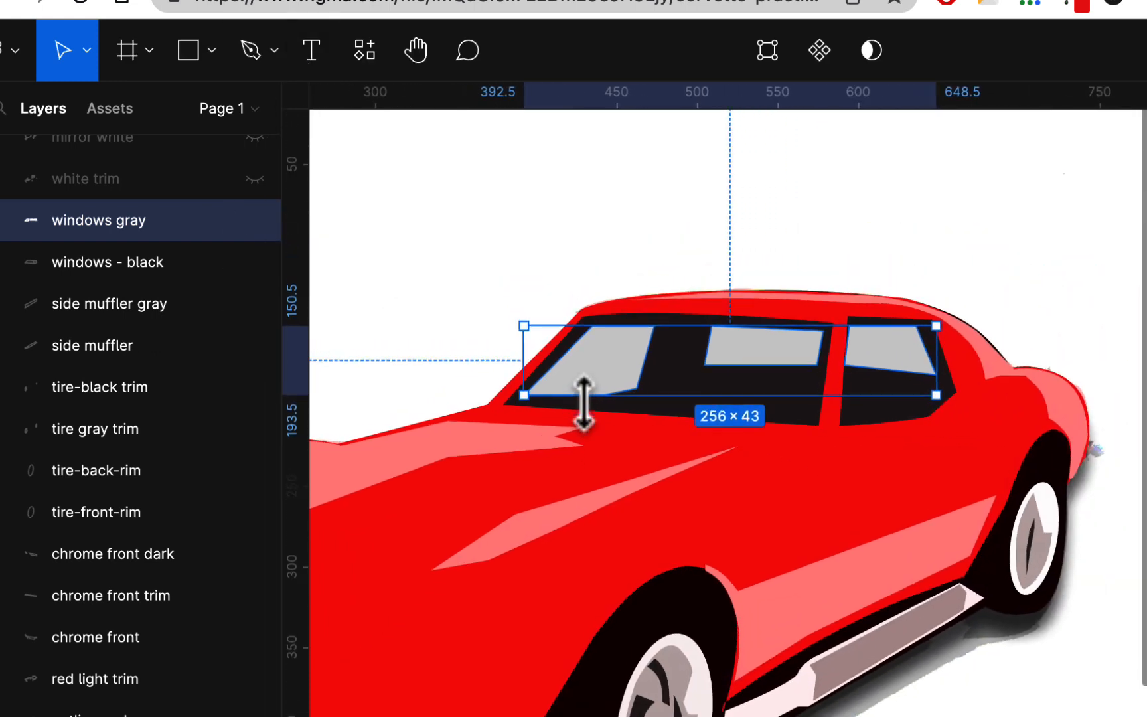
click(255, 179)
scroll(634, 415, down, 3)
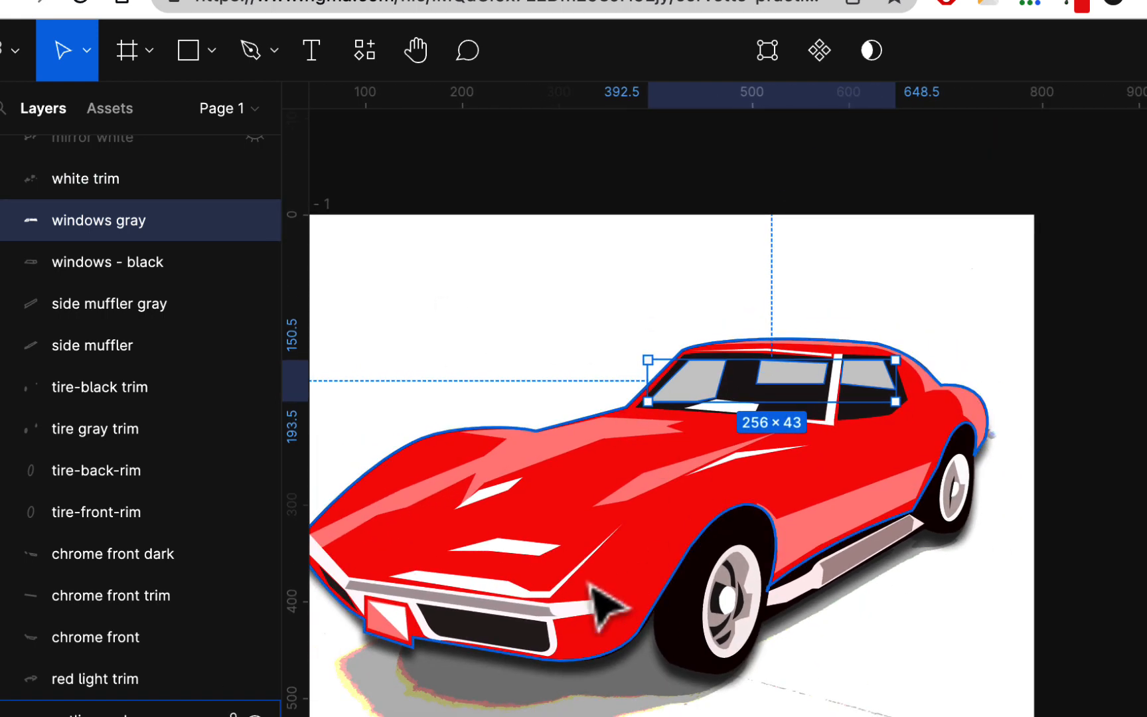
scroll(269, 199, up, 2)
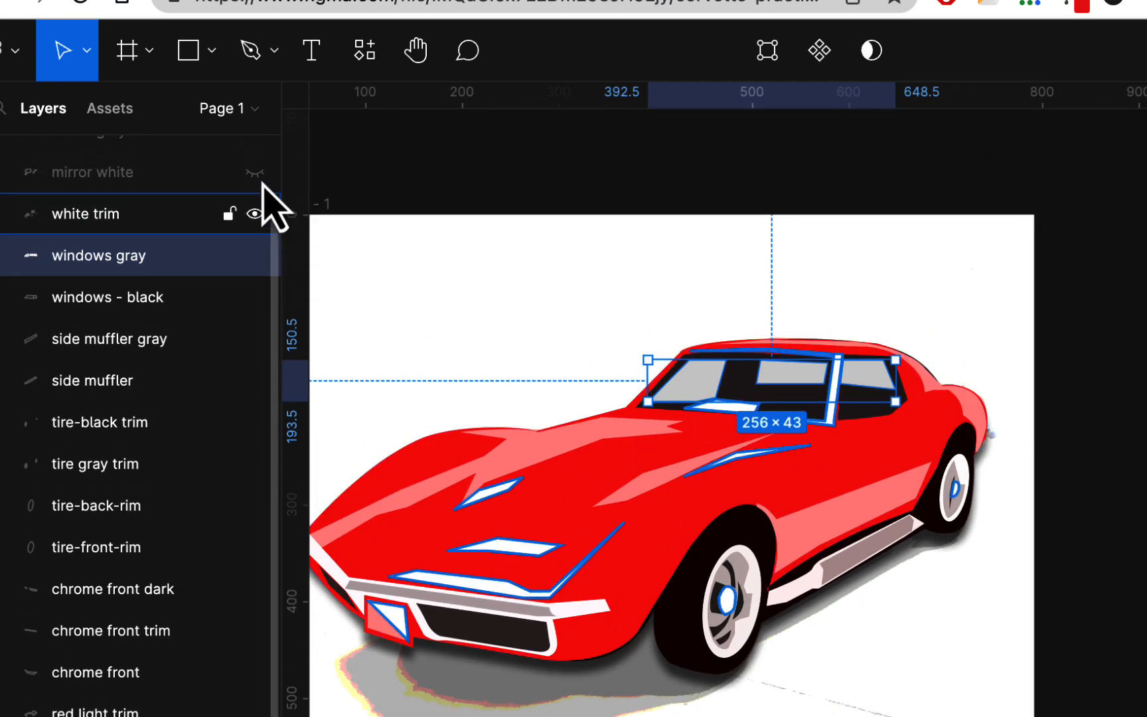
- Show the mirror white and mirror gray layers and examine the side mirror up close
click(255, 204)
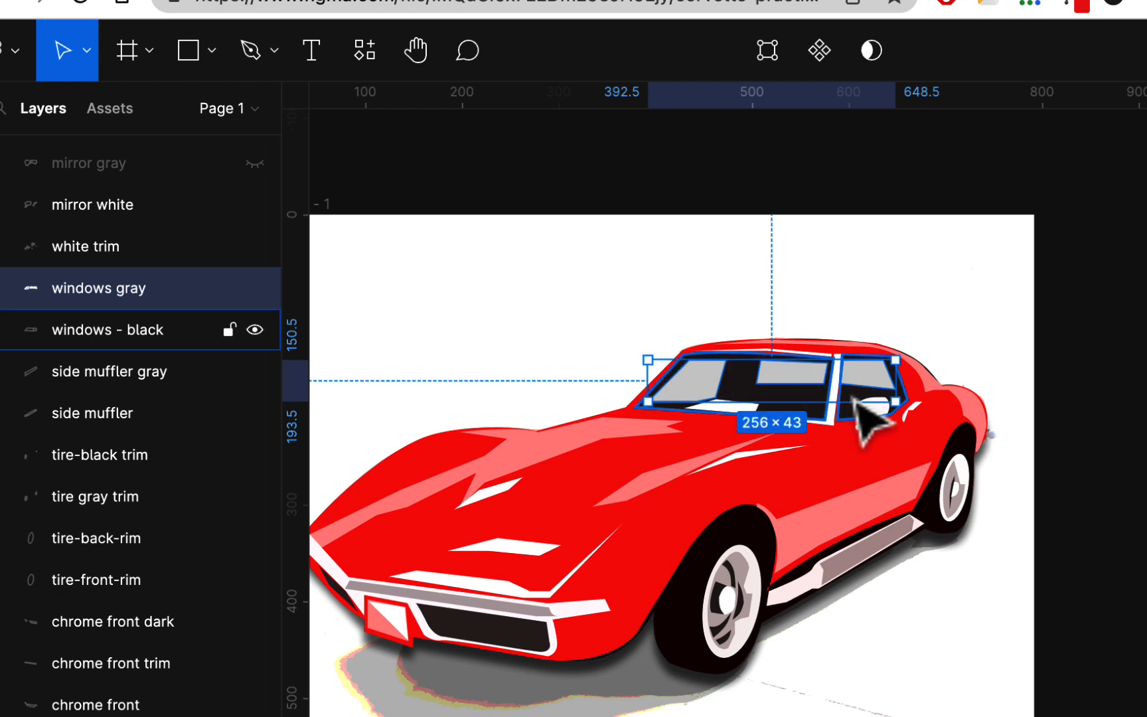
scroll(913, 468, up, 2)
scroll(912, 468, up, 5)
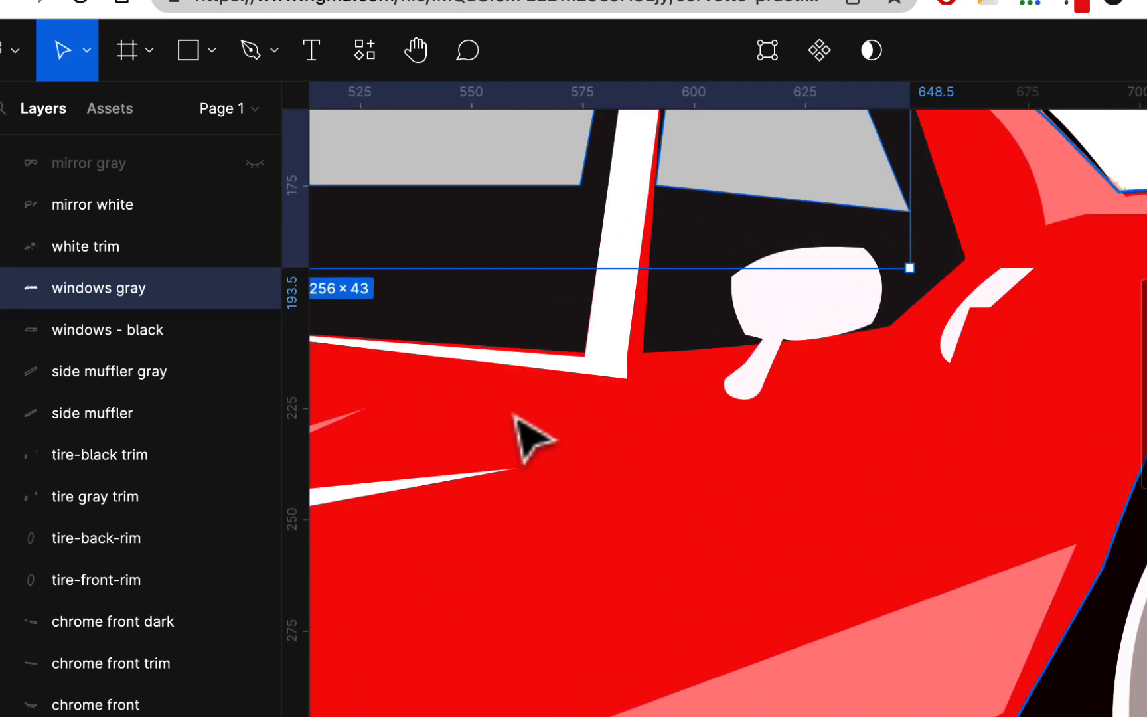
scroll(515, 425, down, 3)
scroll(515, 415, left, 5)
scroll(514, 415, up, 2)
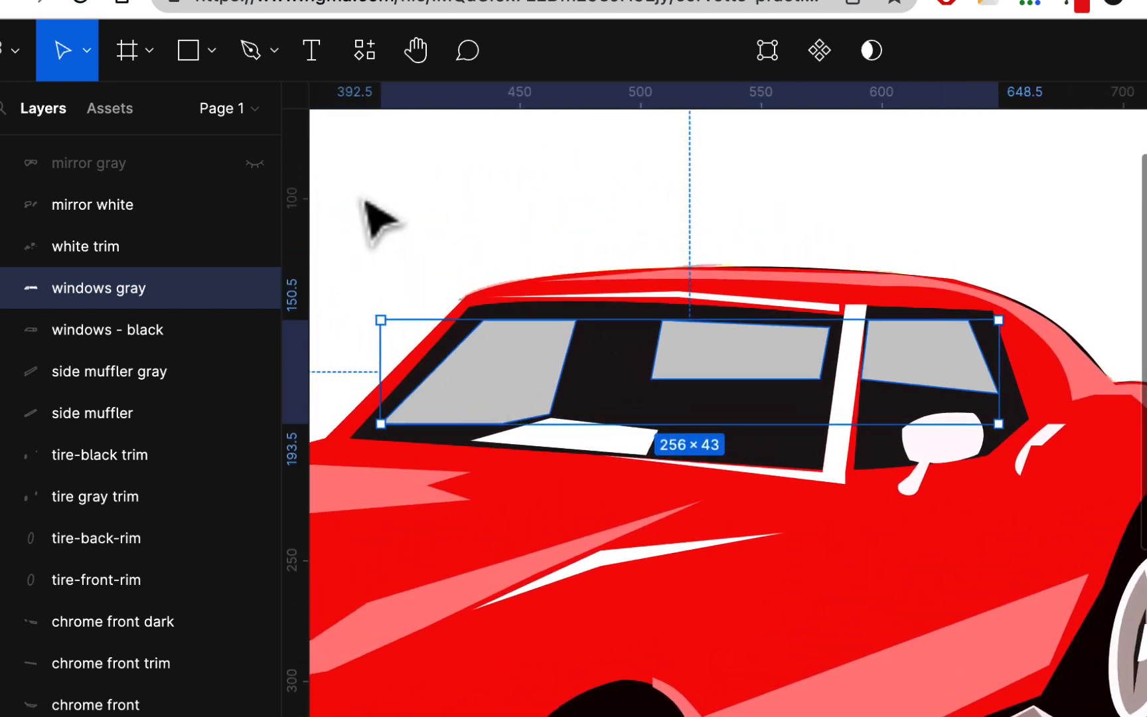
click(255, 163)
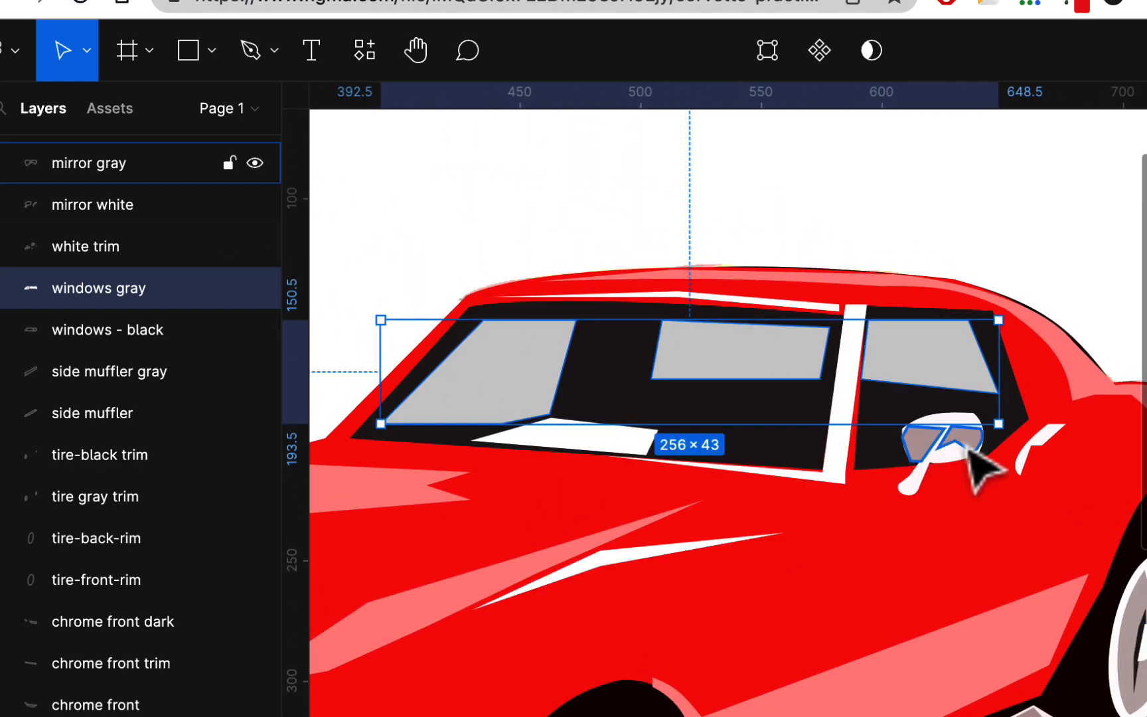
scroll(957, 458, up, 8)
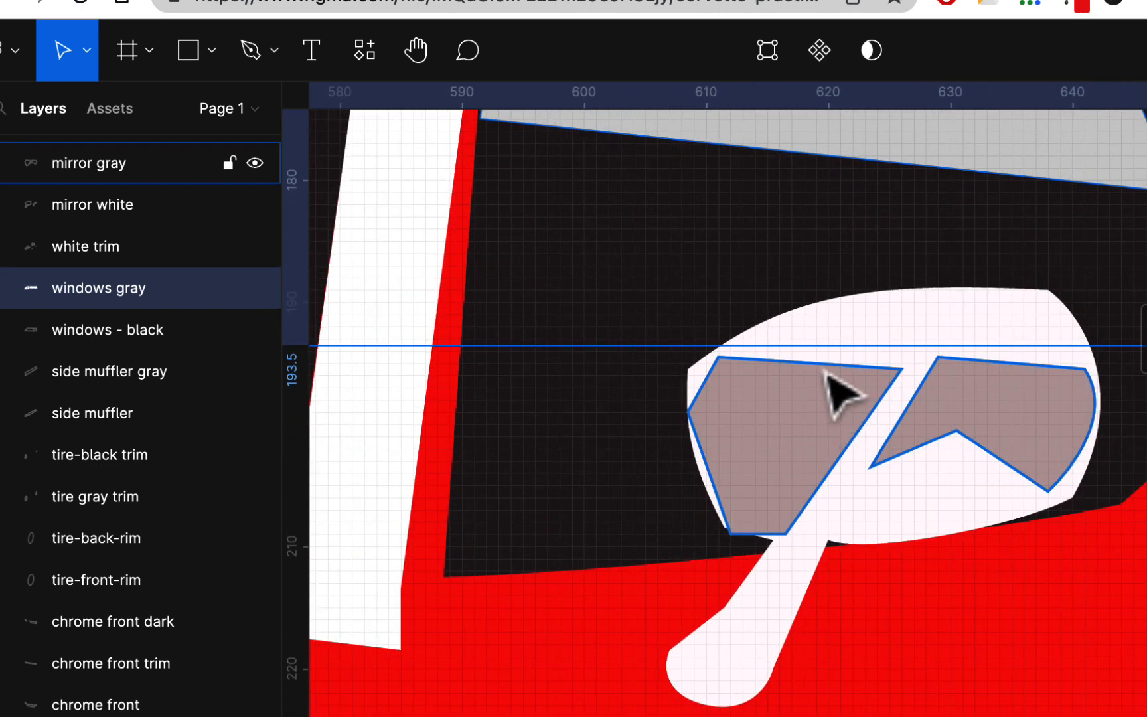
scroll(996, 474, down, 10)
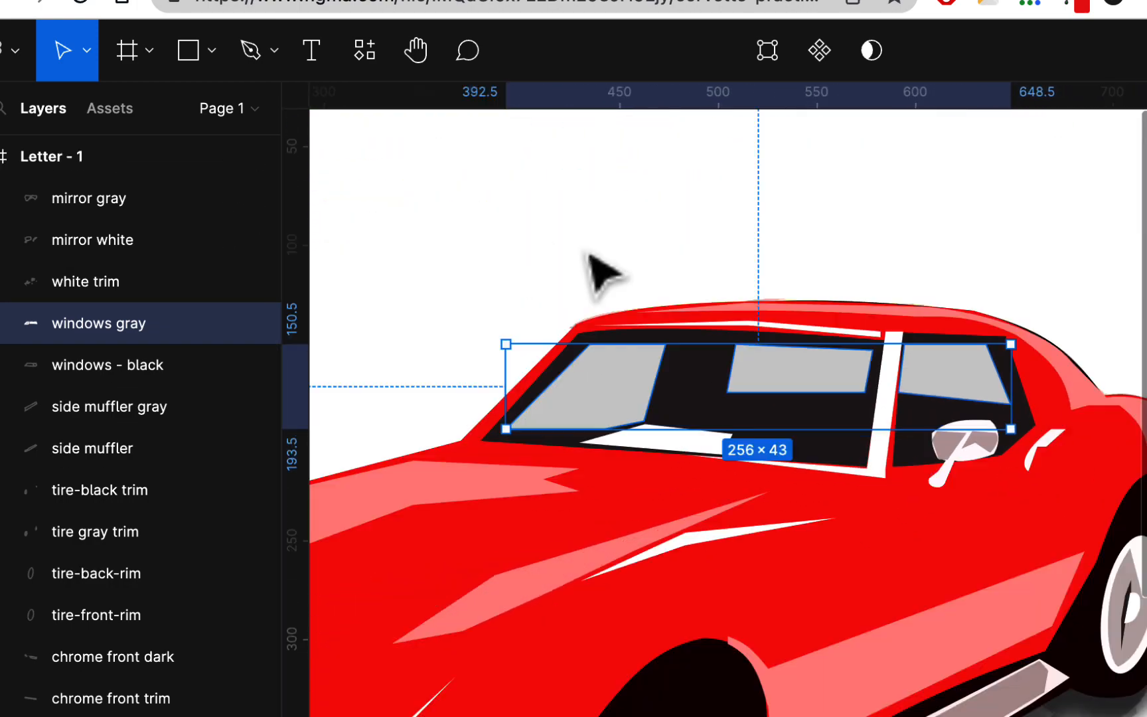
- Hide the posterized reference photo layer, image 2, and clear the selection to view the illustration alone
scroll(704, 458, left, 5)
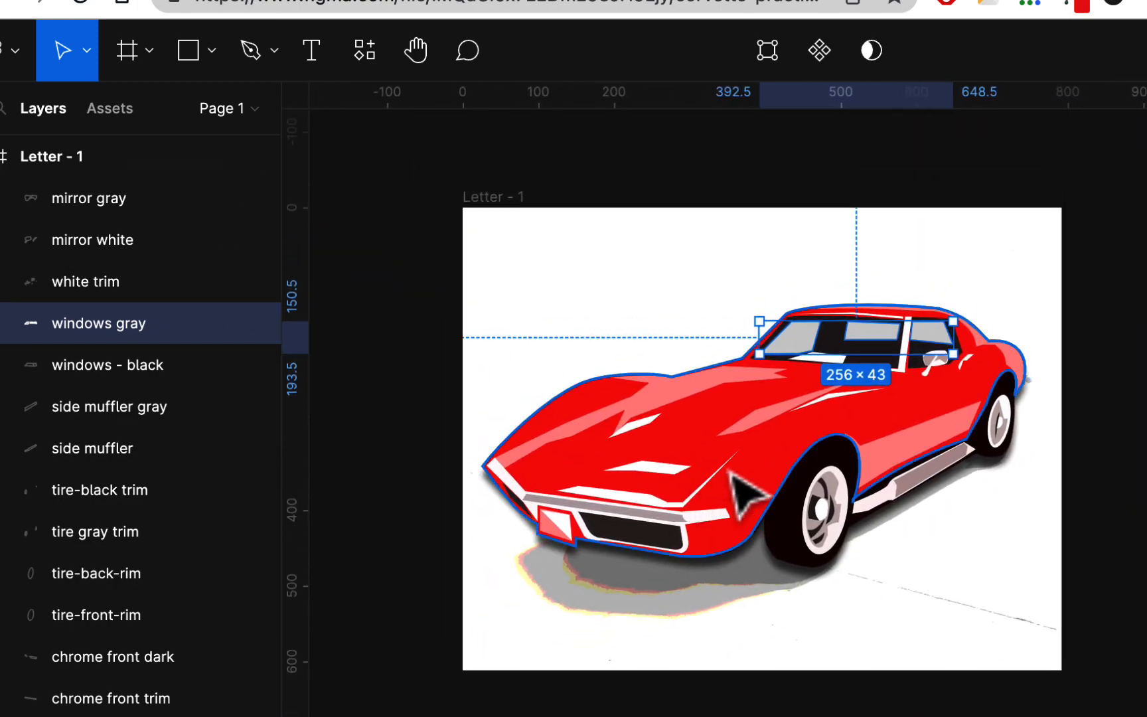
scroll(199, 693, down, 3)
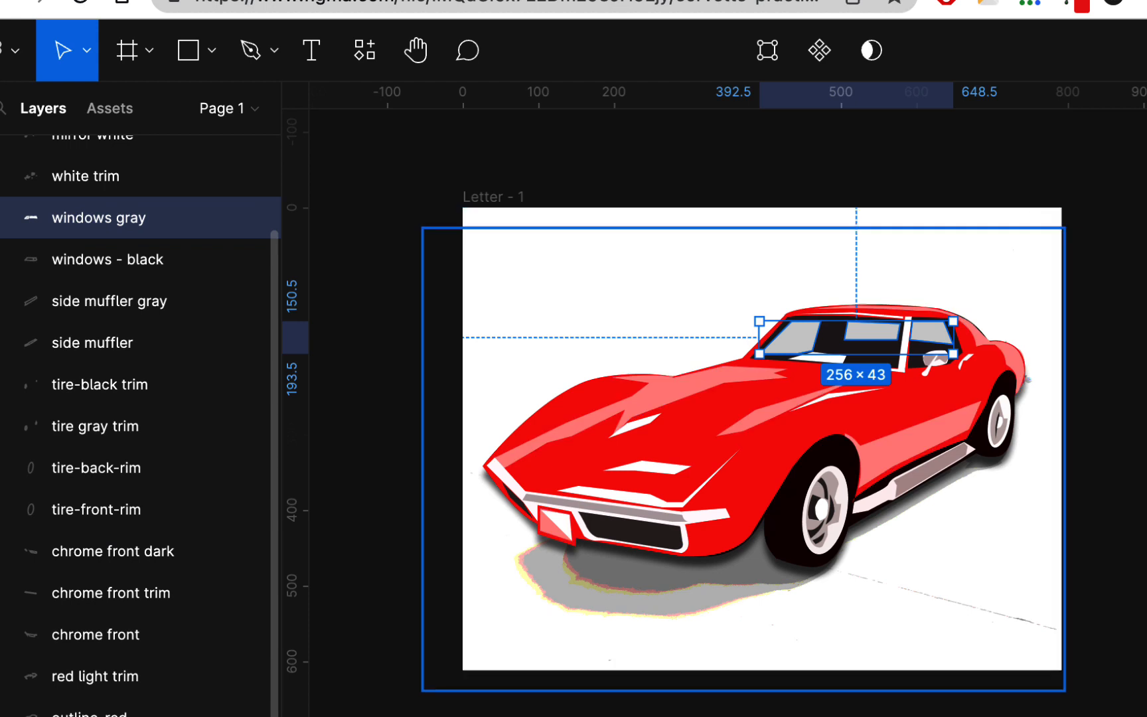
click(255, 716)
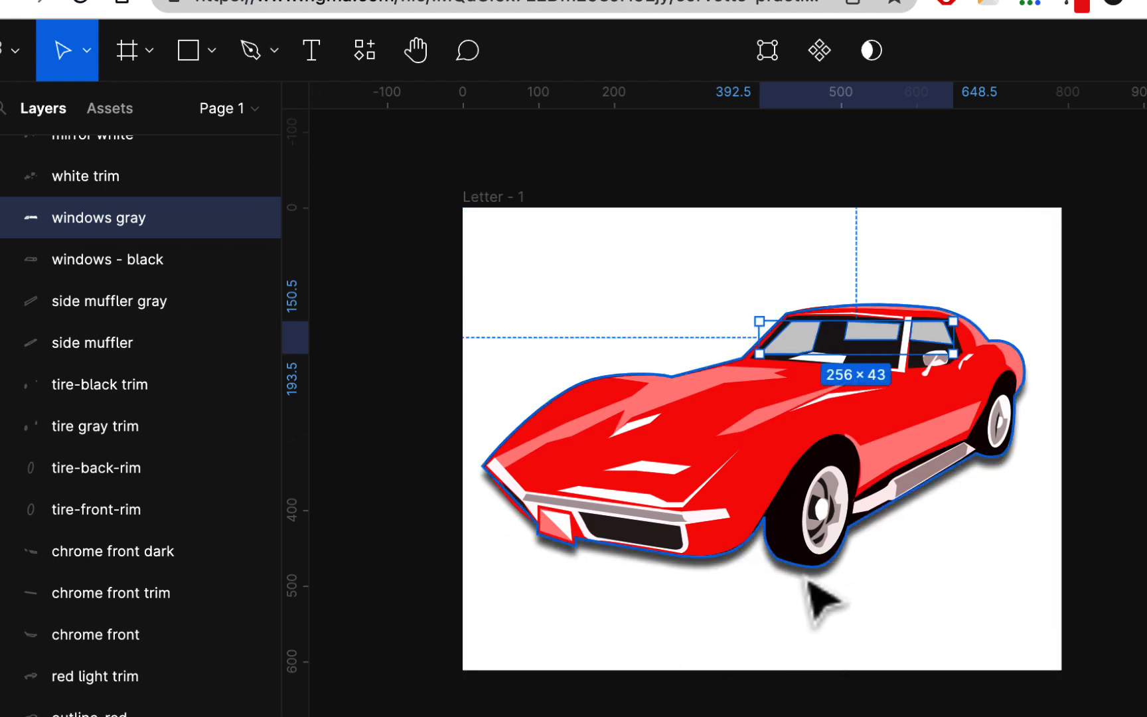
click(972, 554)
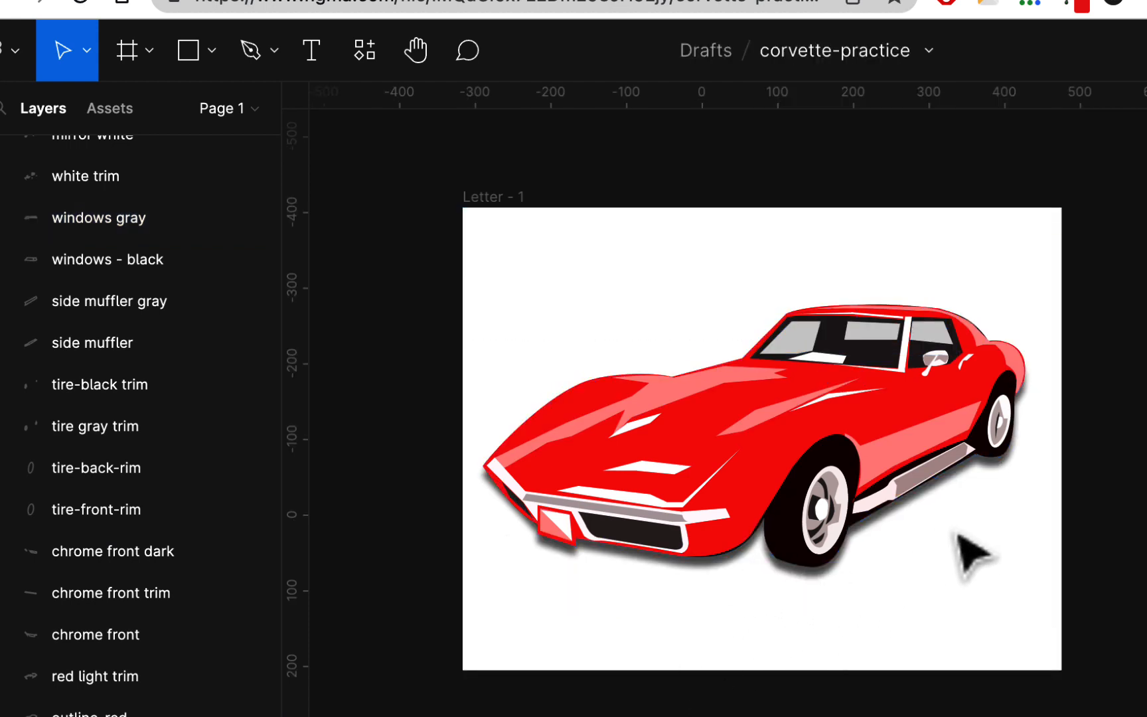
scroll(971, 555, up, 3)
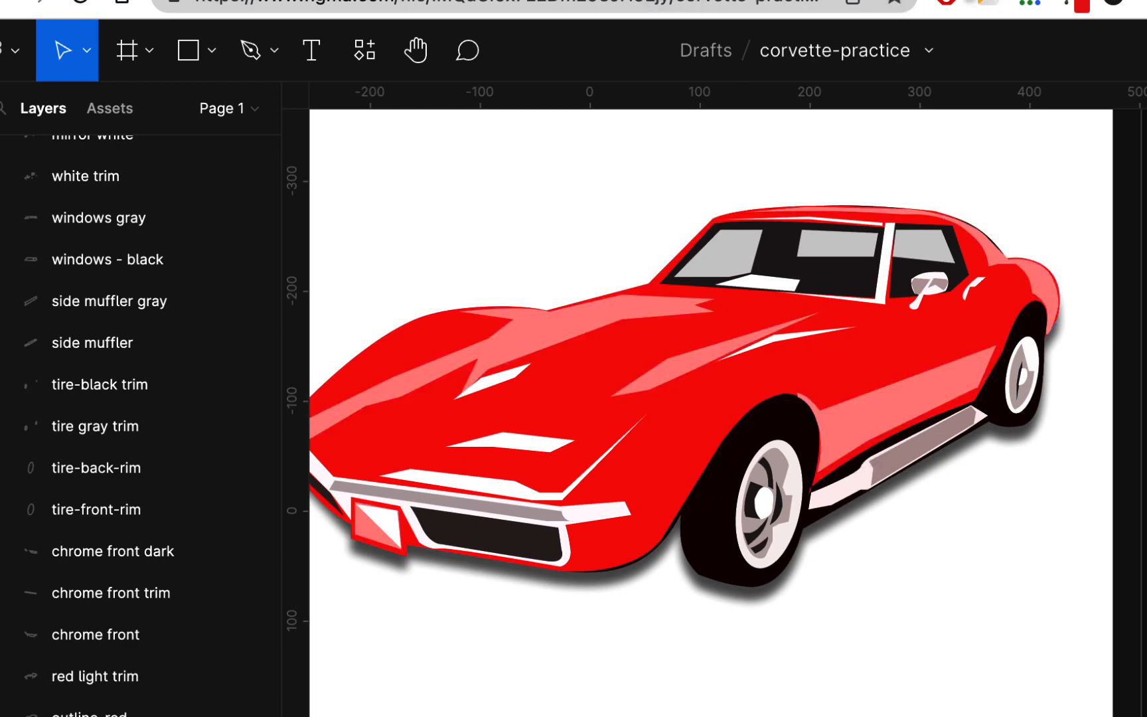
- Switch to Photopea to view the posterized Corvette photo, and return to Figma to compare it with the illustration
click(978, 0)
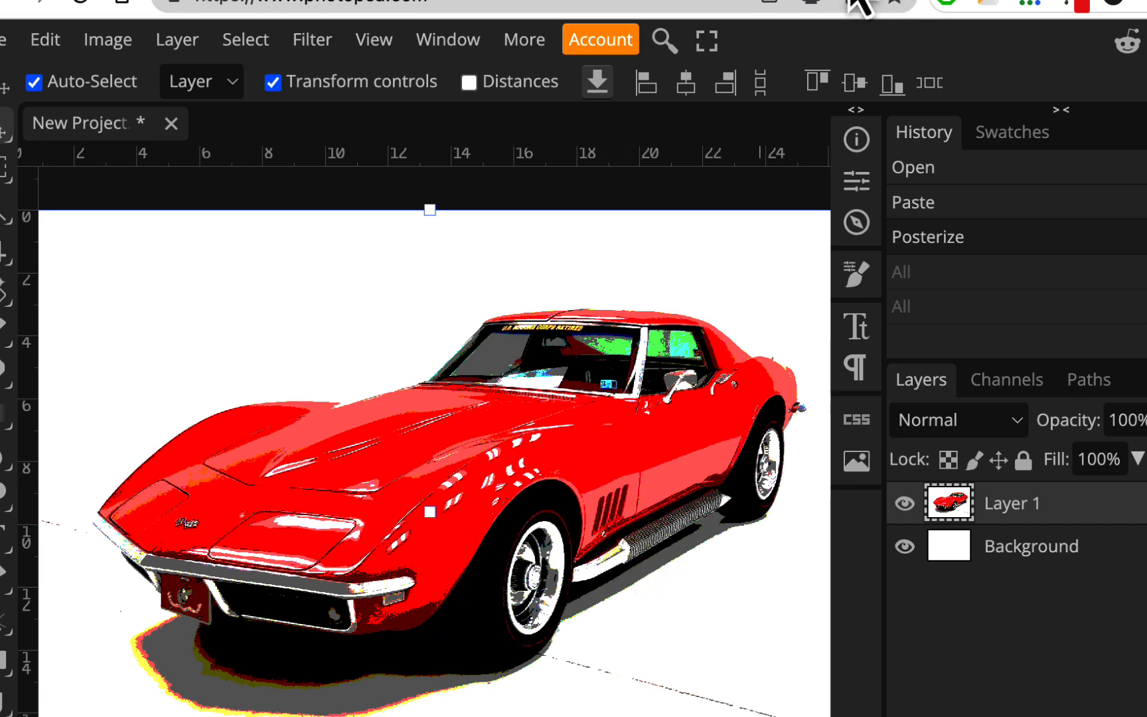
click(430, 1)
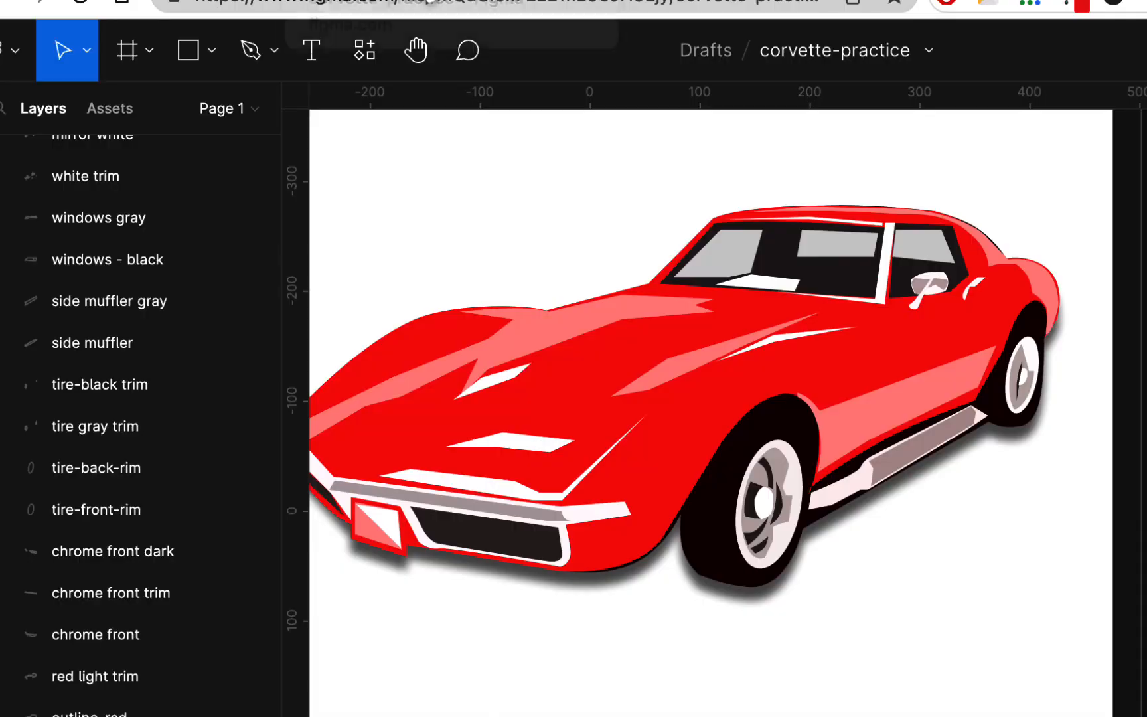
scroll(654, 328, left, 3)
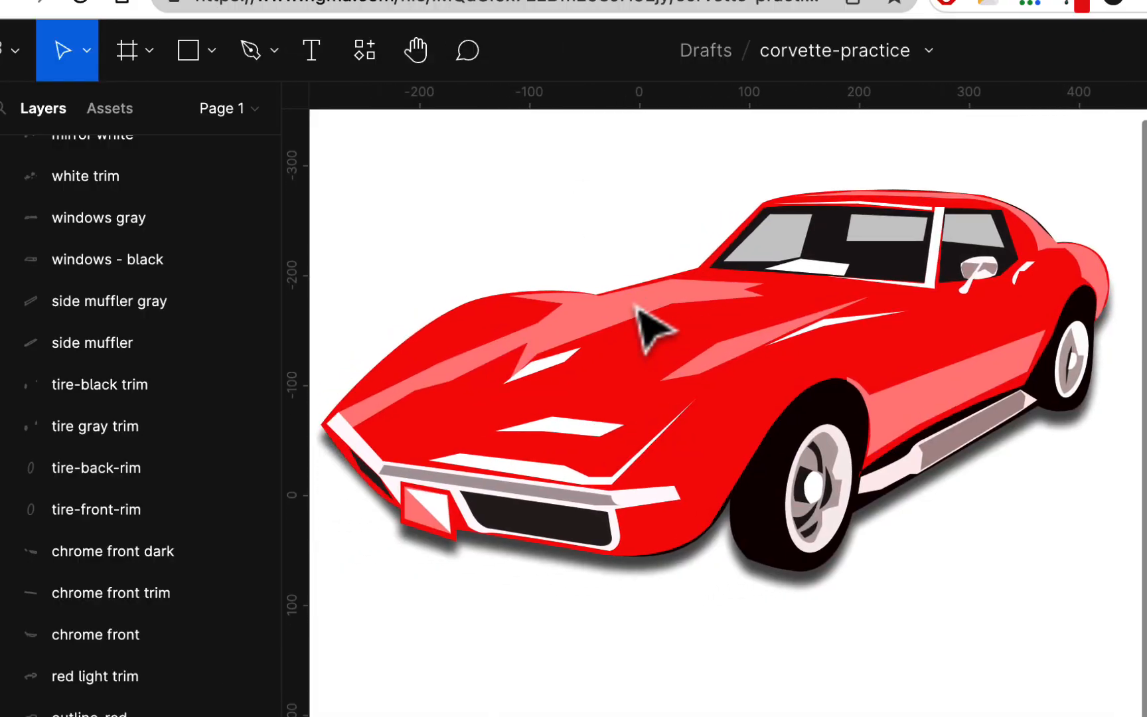
scroll(648, 325, down, 5)
scroll(627, 295, up, 4)
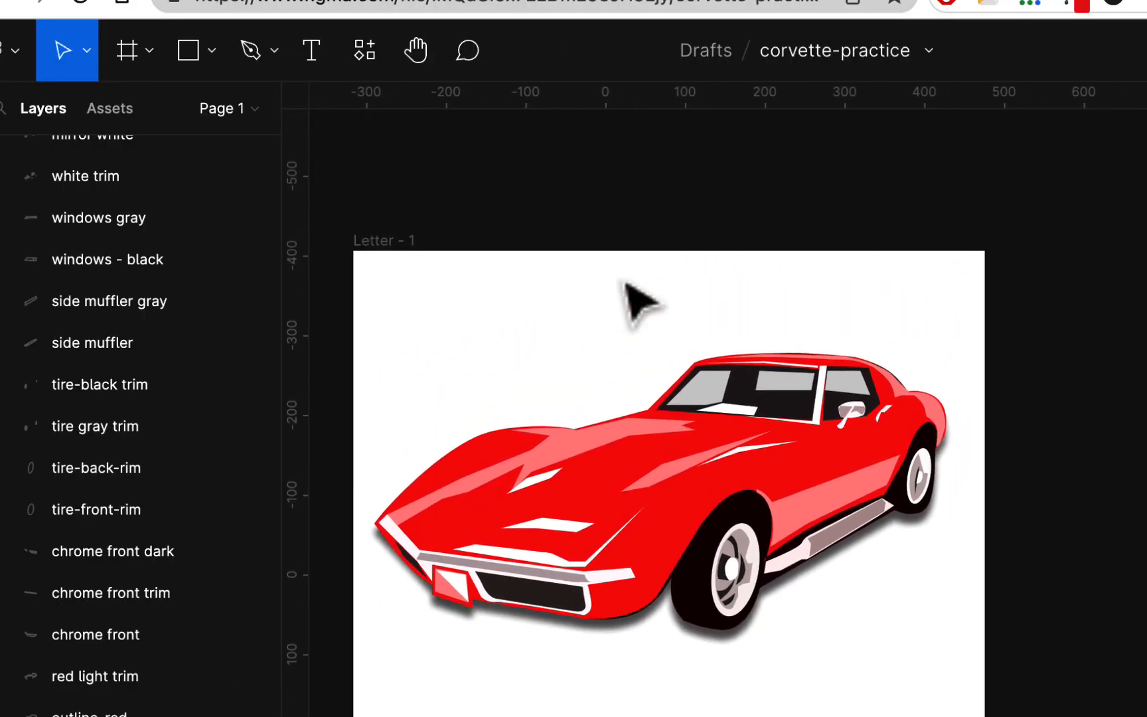
scroll(563, 341, down, 2)
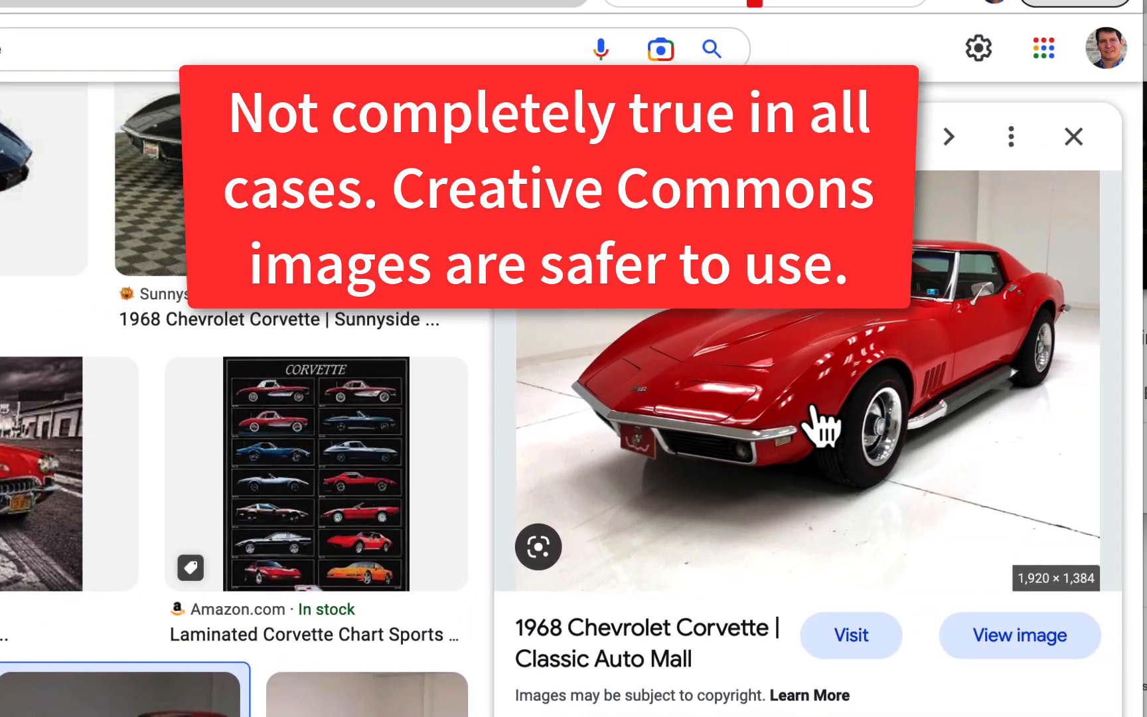
- Return from the Google image results to Figma and view the whole Letter - 1 frame with the Corvette
click(740, 1)
scroll(338, 458, down, 1)
scroll(664, 544, up, 1)
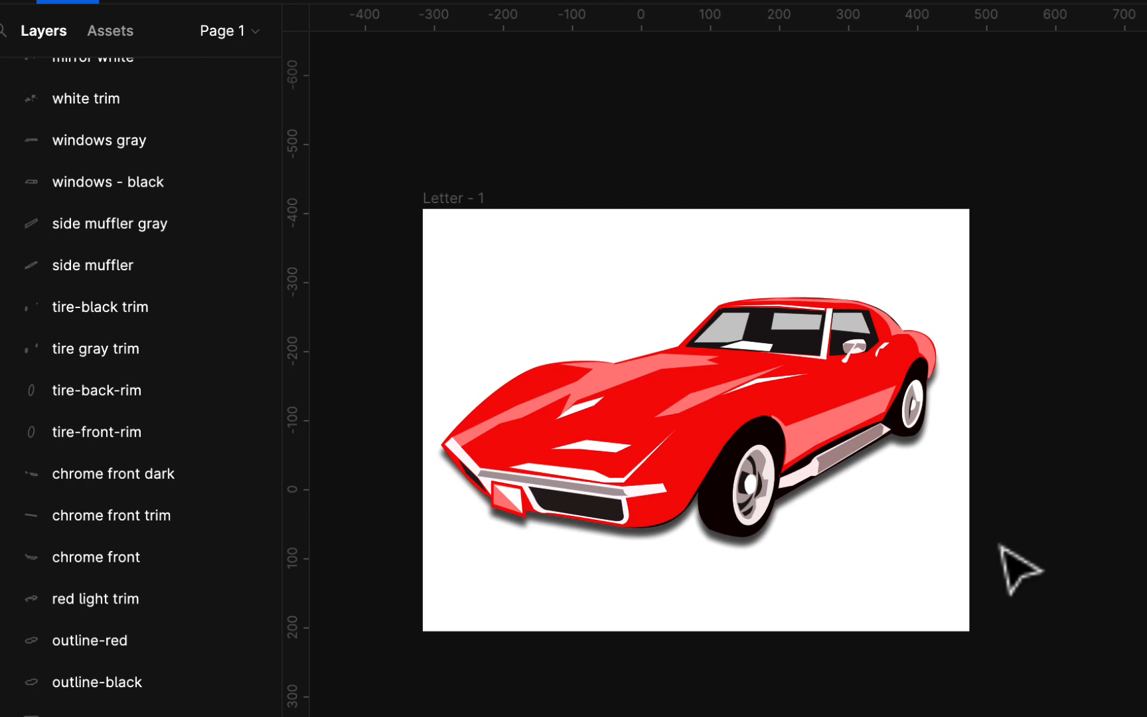
scroll(758, 594, left, 5)
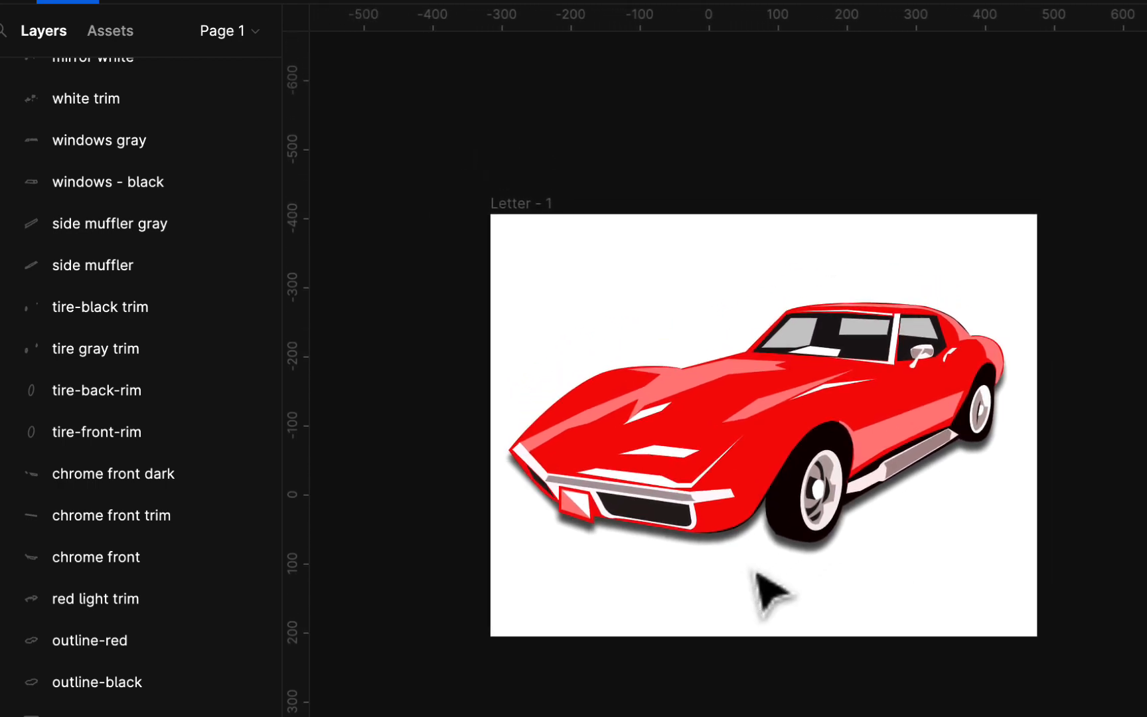